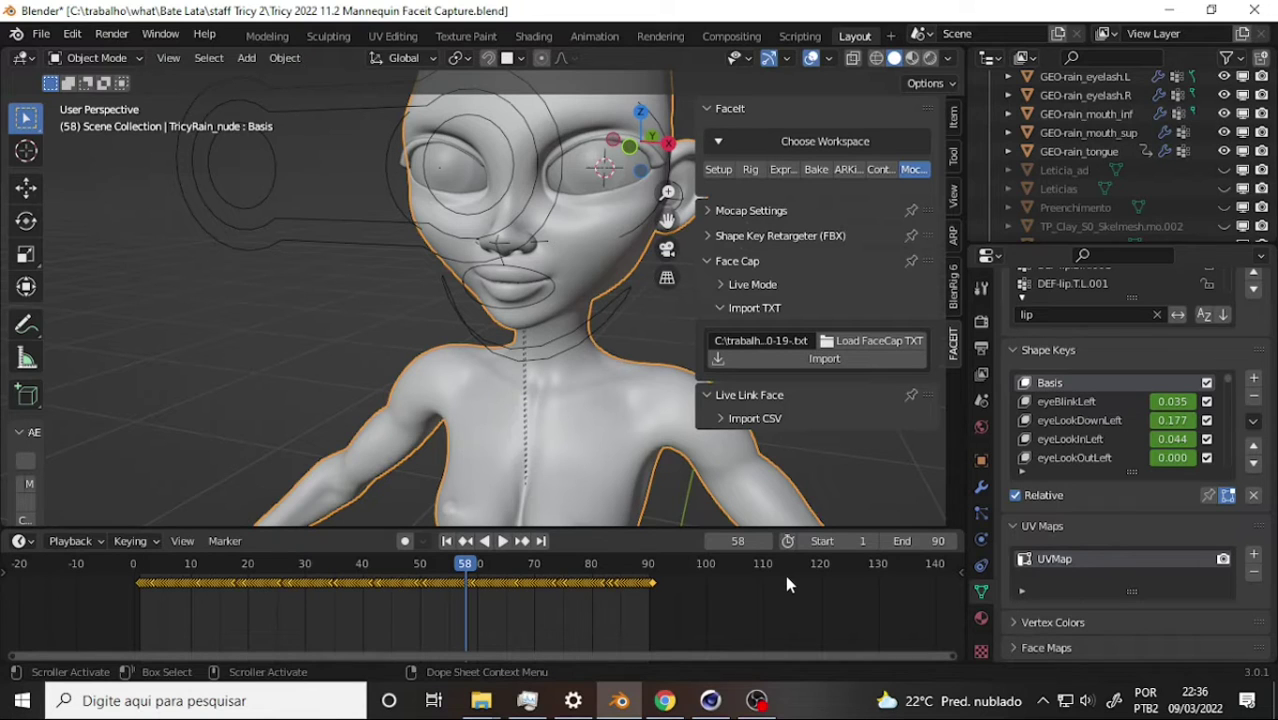
Play the Face Cap animation, scrub through its keyframes, and return the playhead to frame 0.
{"action": "left_click", "coordinate": [485, 540]}
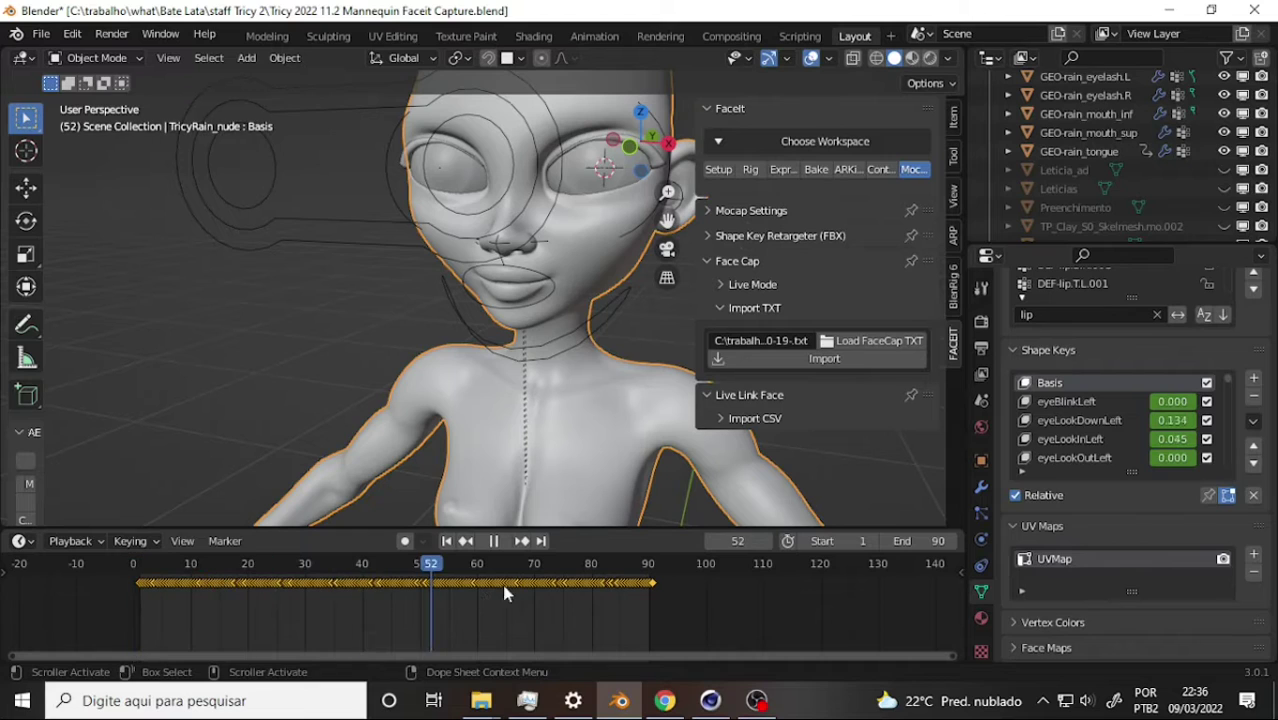
{"action": "left_click_drag", "start_coordinate": [502, 584], "coordinate": [630, 590]}
{"action": "left_click", "coordinate": [448, 592]}
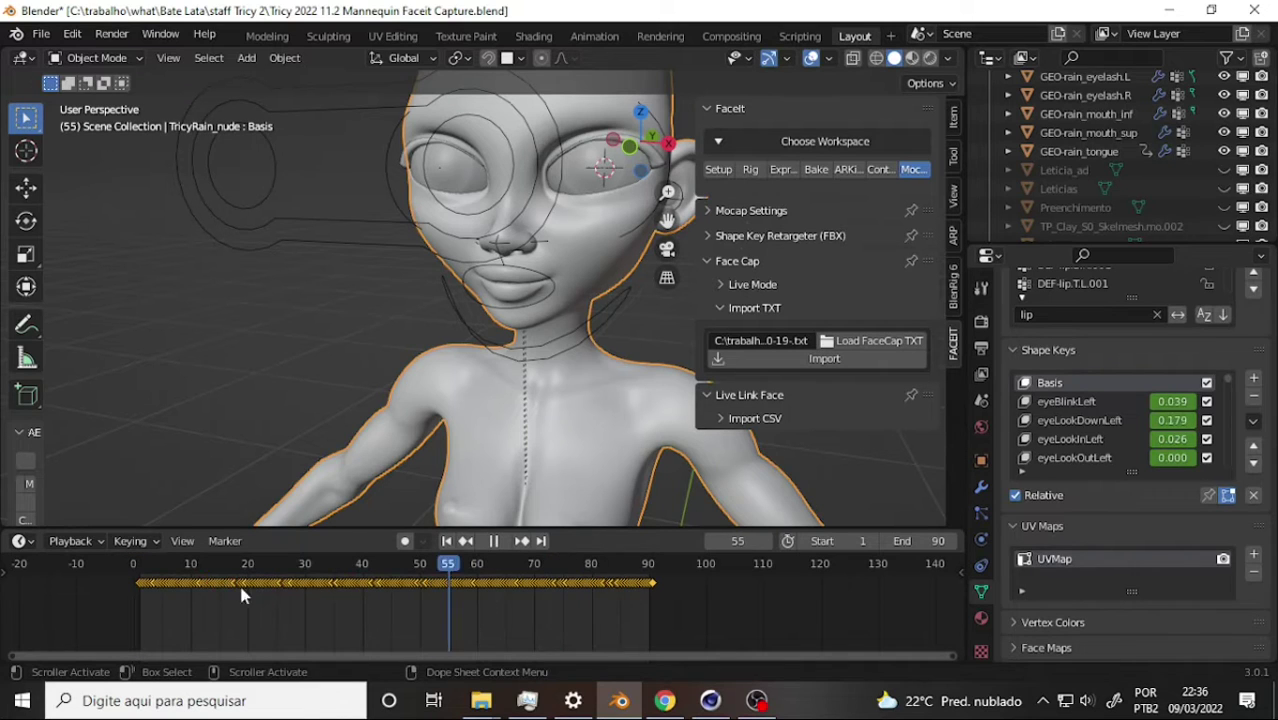
{"action": "left_click_drag", "start_coordinate": [240, 595], "coordinate": [99, 558]}
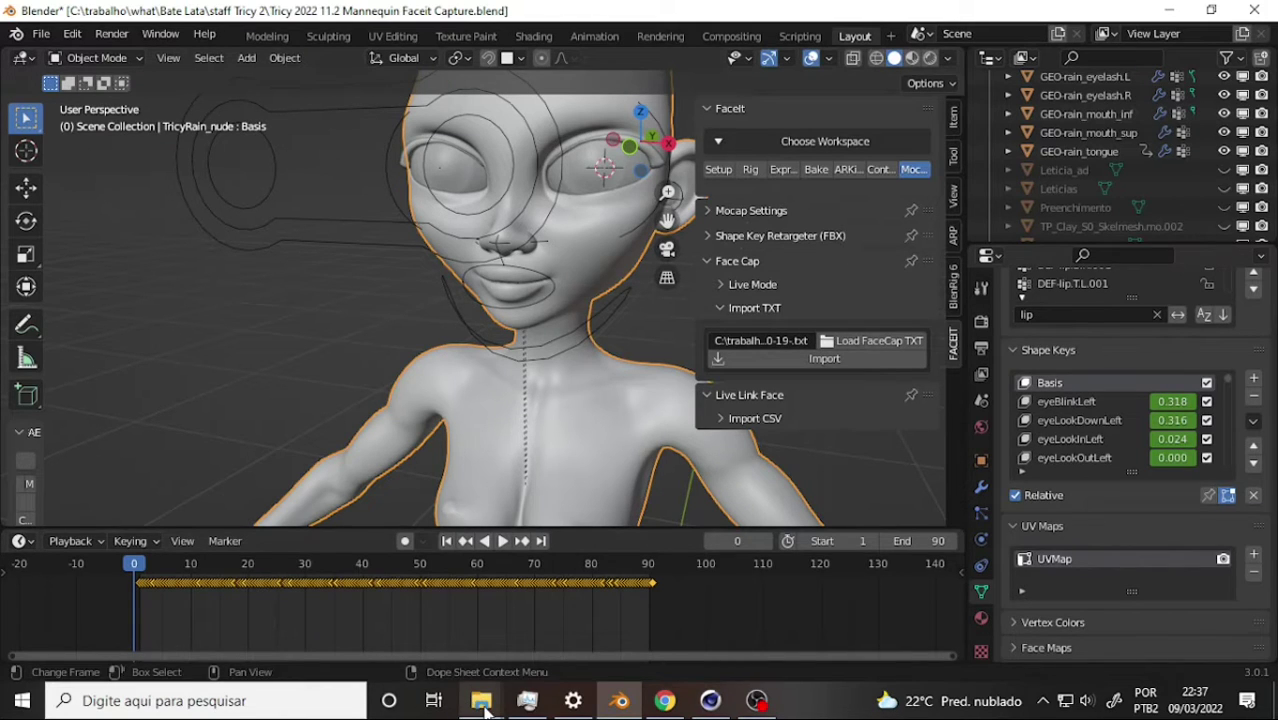
Open the TUTORIAL METAHUMAN video from the Talk folder, then bring the folder back in front.
{"action": "mouse_move", "coordinate": [481, 701]}
{"action": "left_click", "coordinate": [430, 630]}
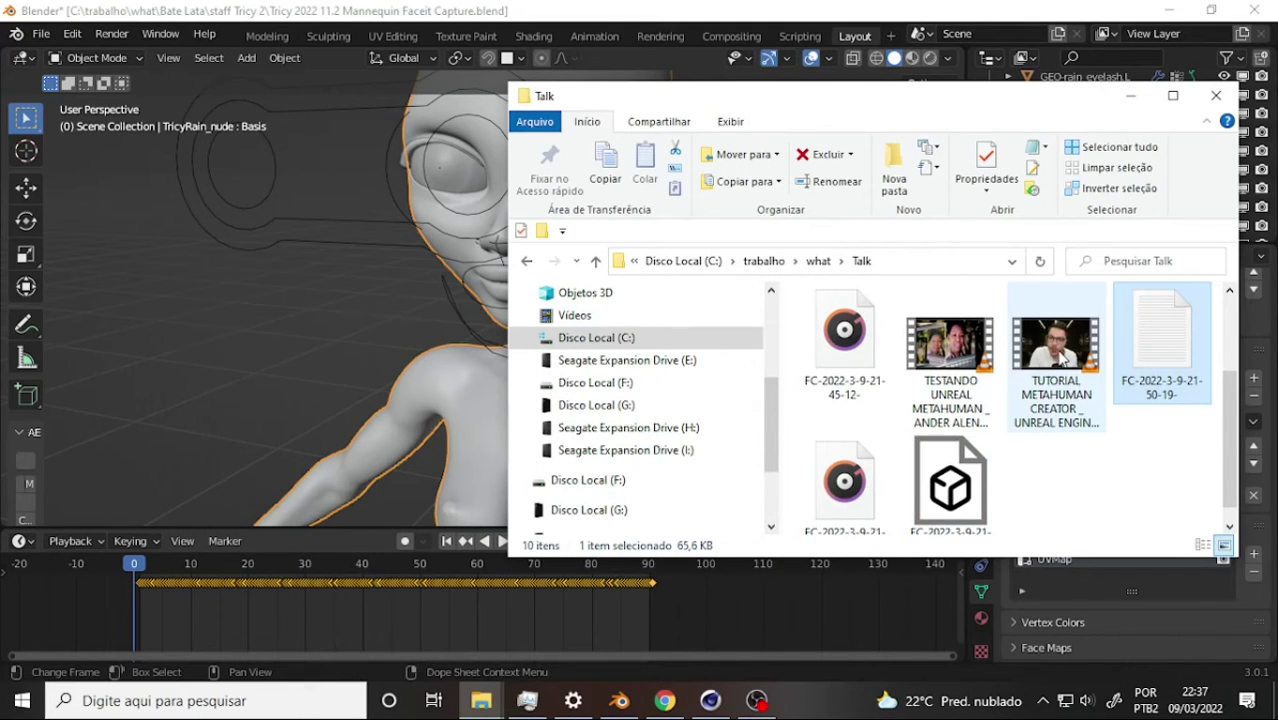
{"action": "double_click", "coordinate": [1055, 358]}
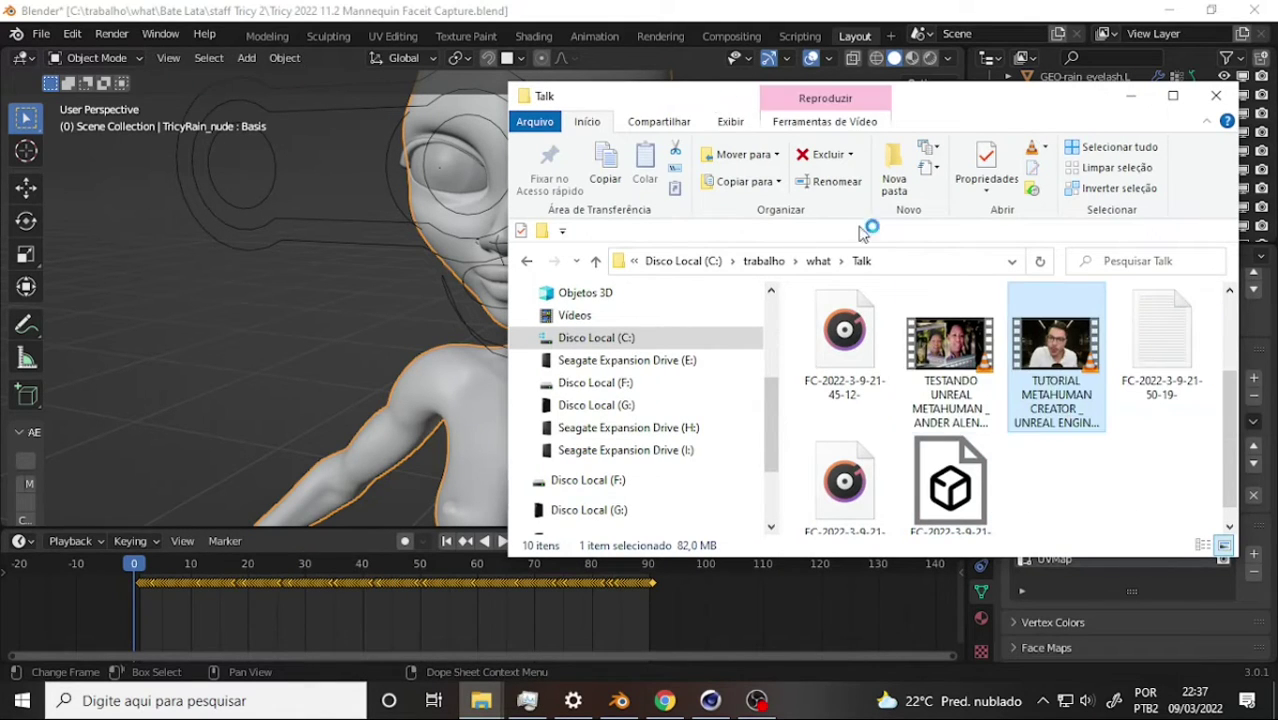
{"action": "left_click", "coordinate": [705, 10]}
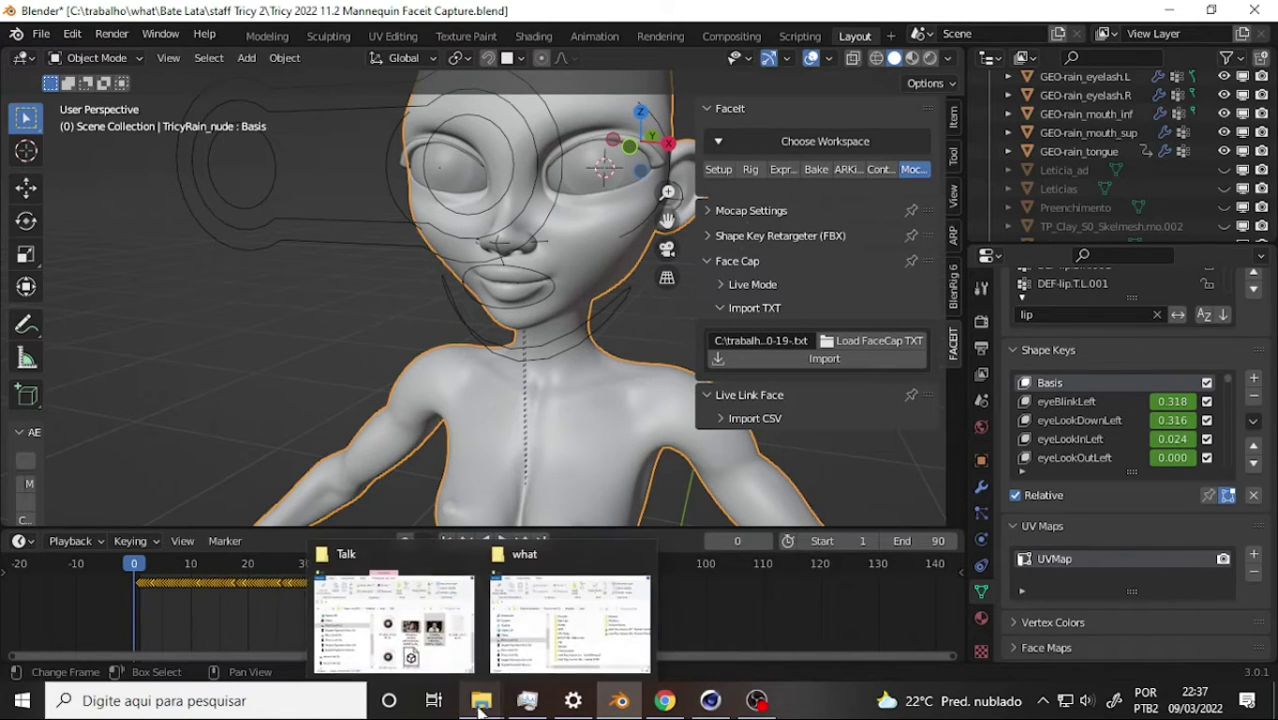
{"action": "mouse_move", "coordinate": [481, 701]}
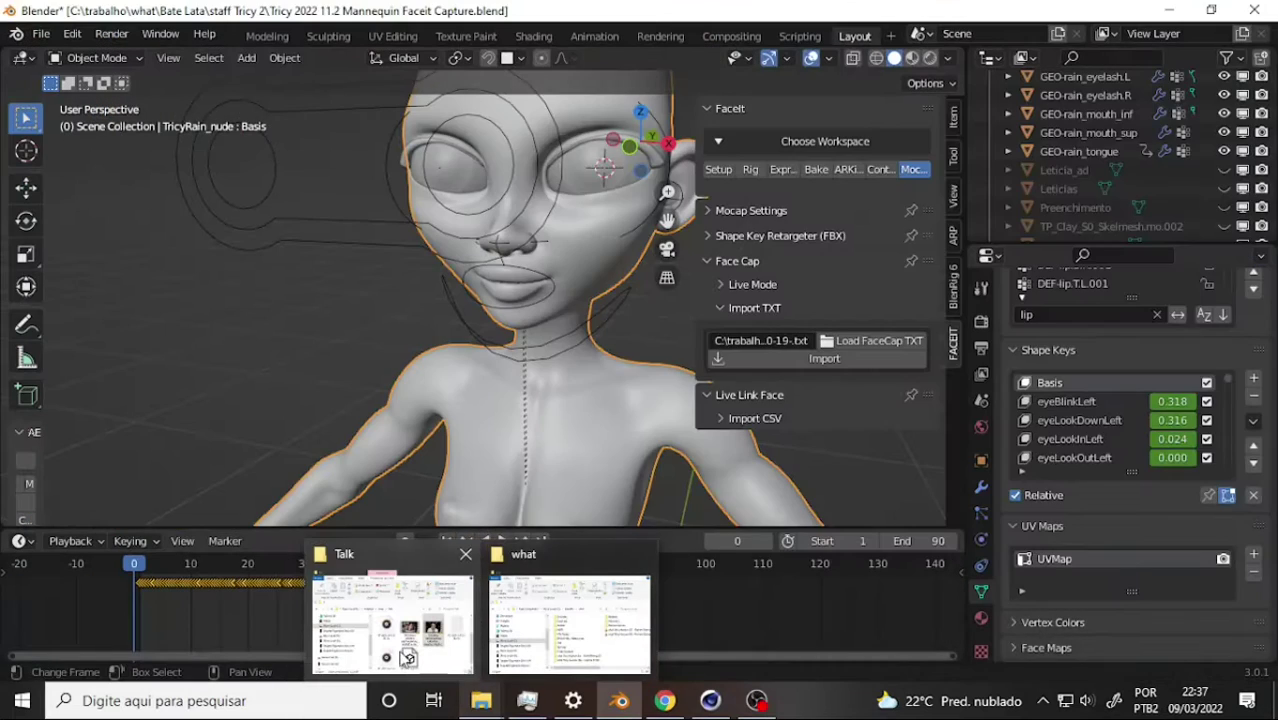
{"action": "left_click", "coordinate": [392, 620]}
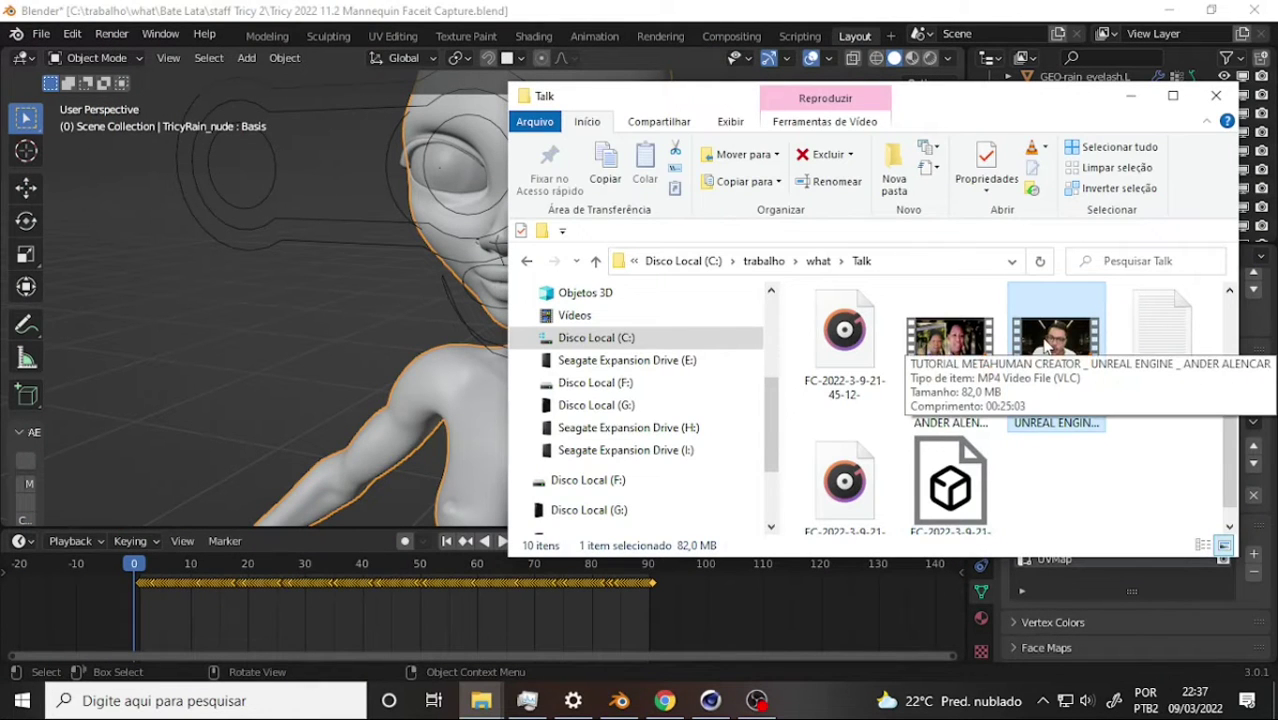
Open the Metahuman tutorial in VLC, shrink it out of full window, then close the player.
{"action": "double_click", "coordinate": [1043, 348]}
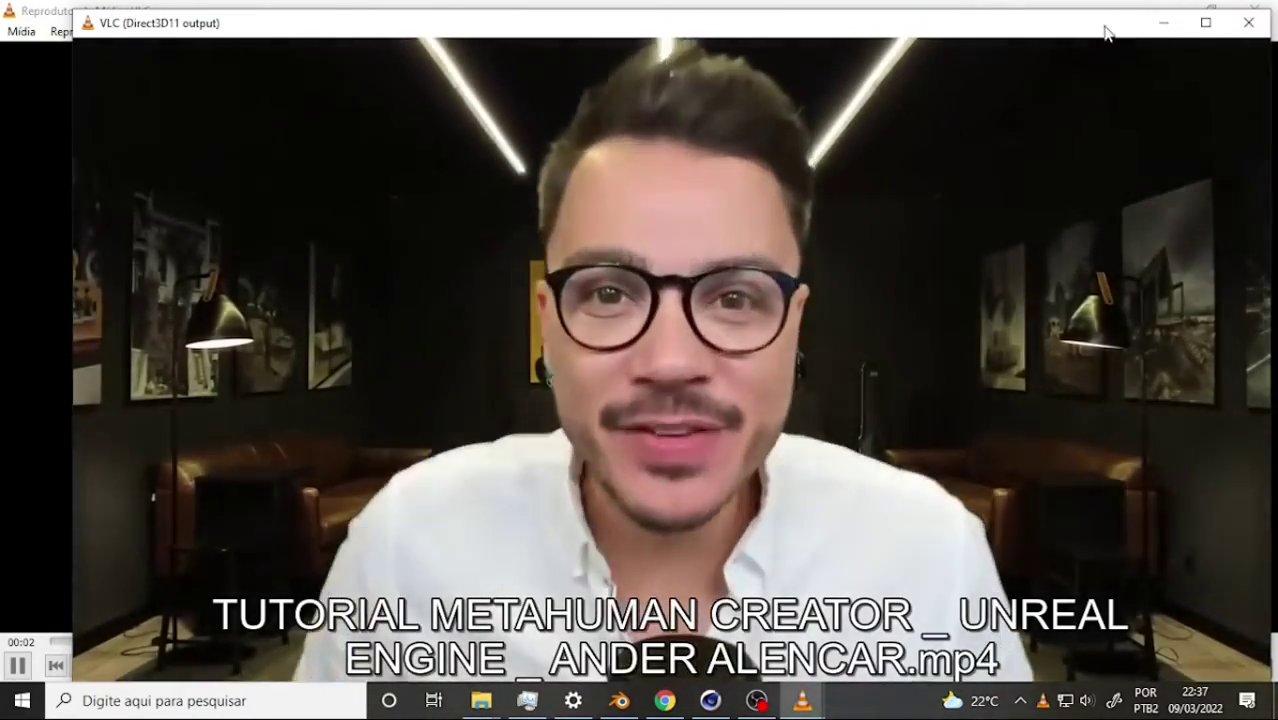
{"action": "left_click_drag", "start_coordinate": [1107, 34], "coordinate": [873, 194]}
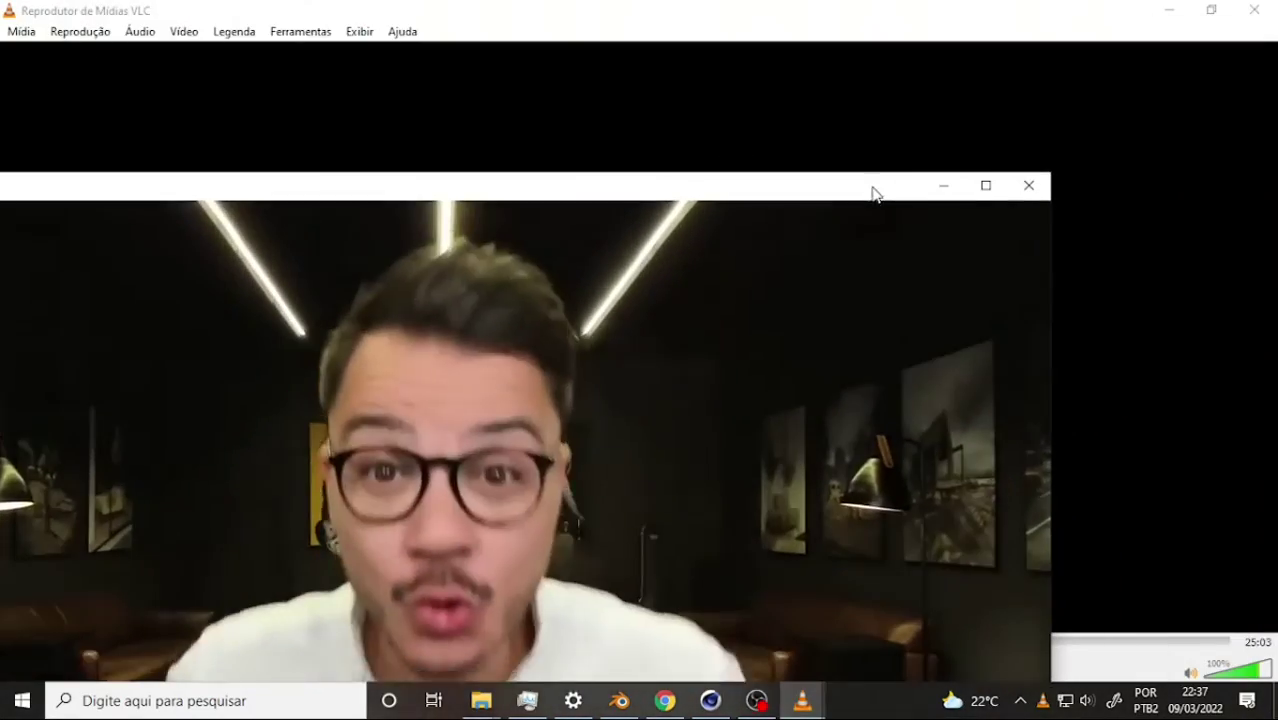
{"action": "left_click", "coordinate": [1254, 10]}
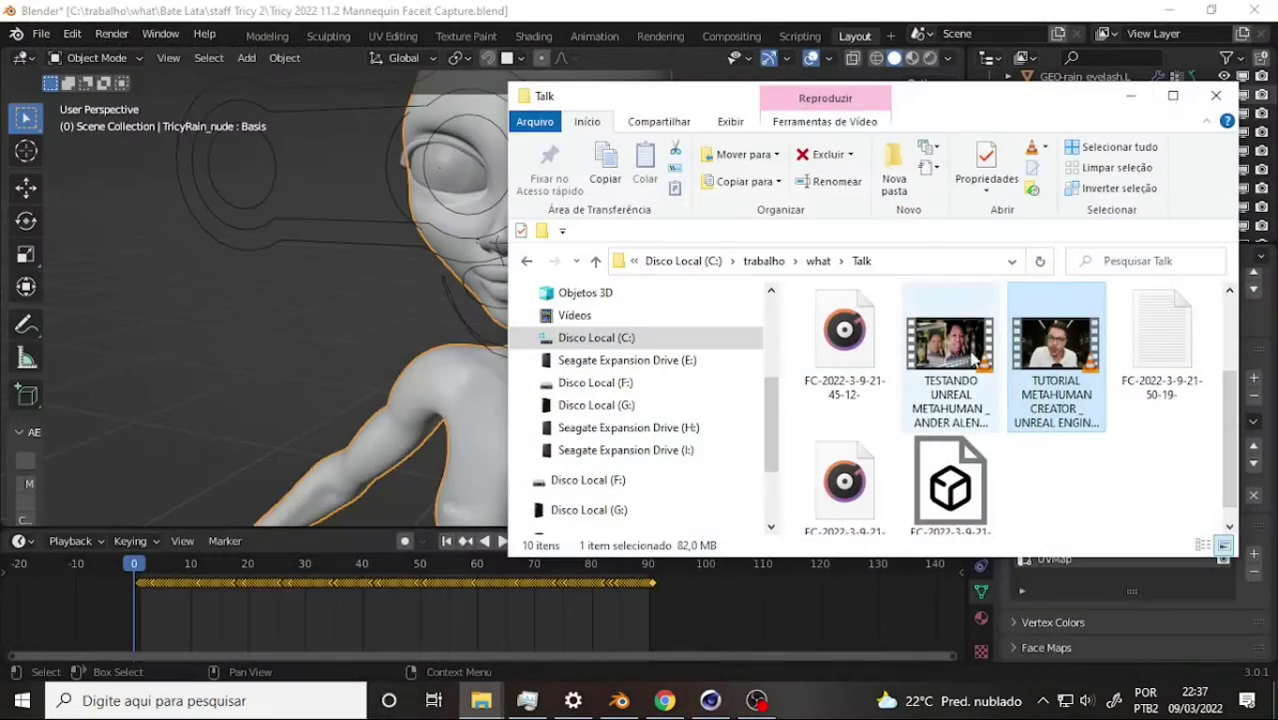
Reopen the tutorial, pause it, skip to 07:40 and then 14:50, and close VLC.
{"action": "double_click", "coordinate": [1056, 350]}
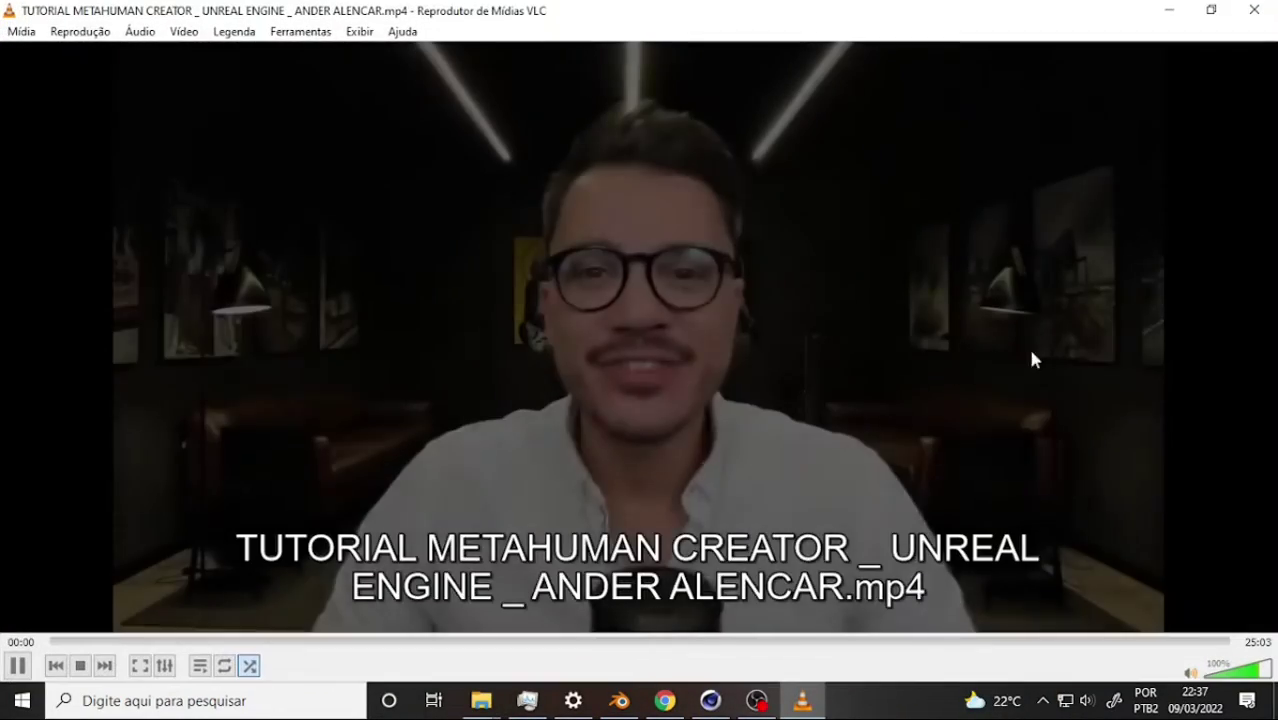
{"action": "key", "text": "space"}
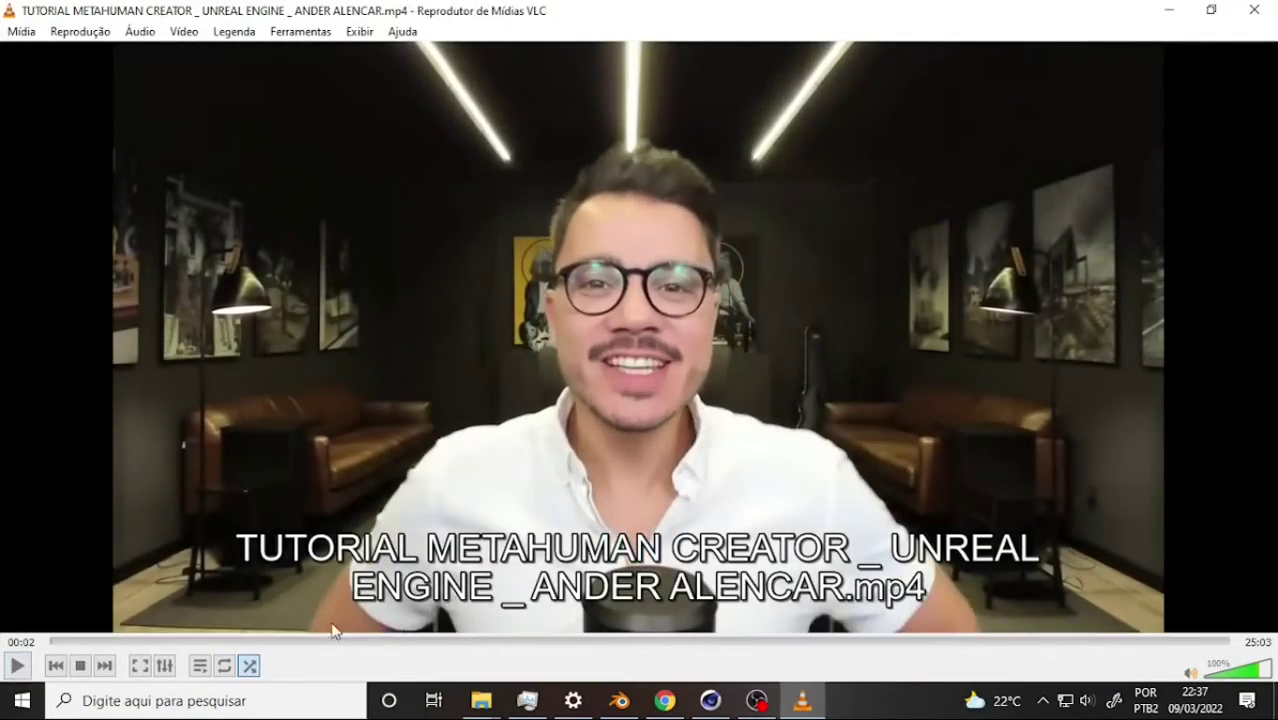
{"action": "left_click", "coordinate": [411, 641]}
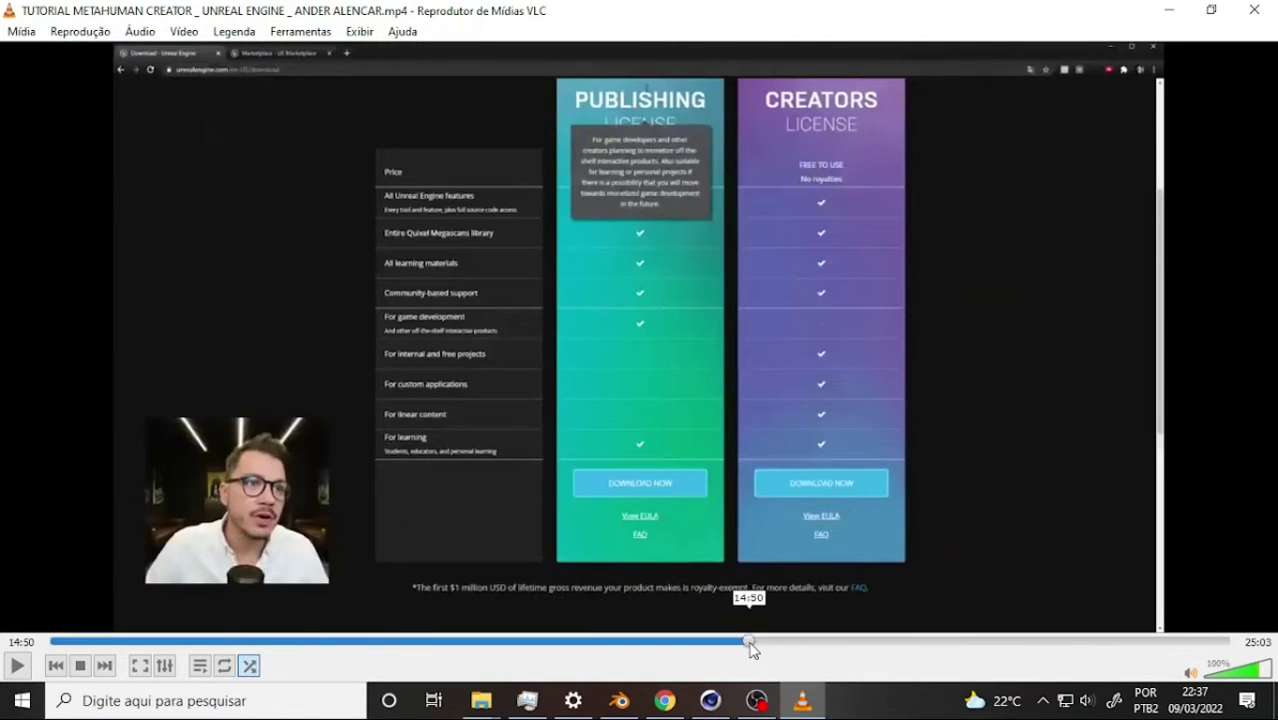
{"action": "left_click", "coordinate": [748, 641]}
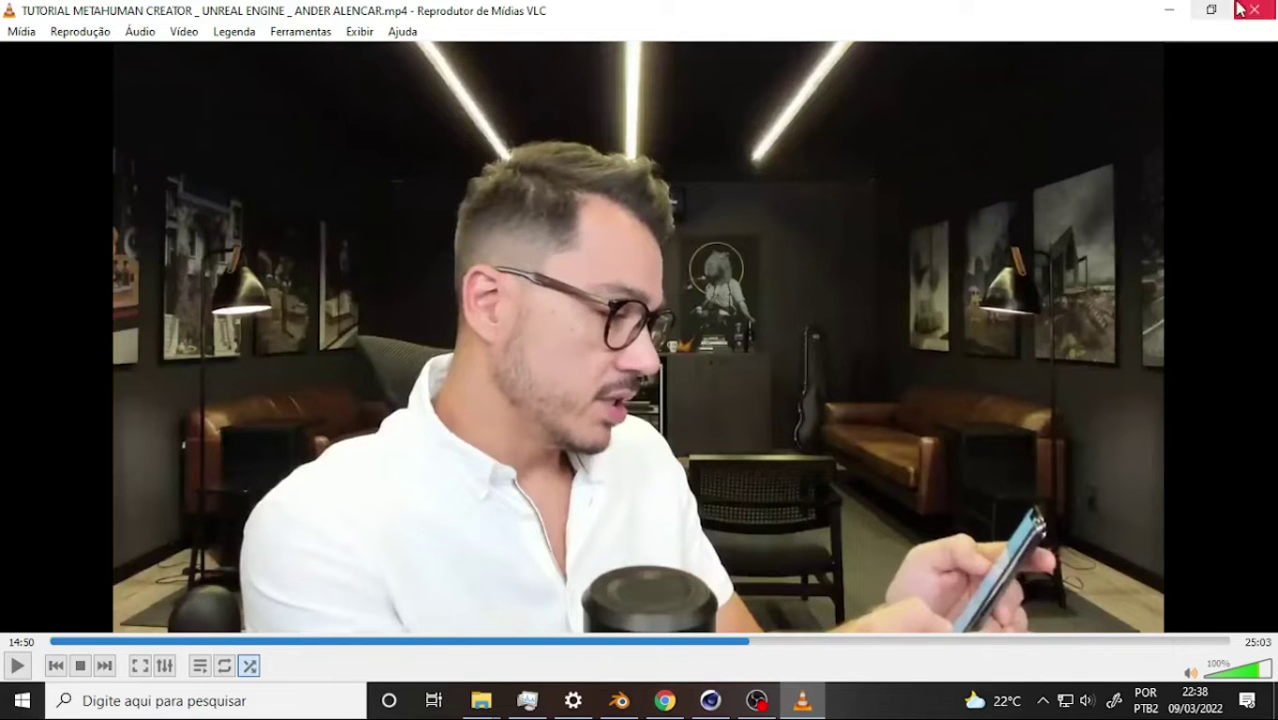
{"action": "left_click", "coordinate": [1255, 11]}
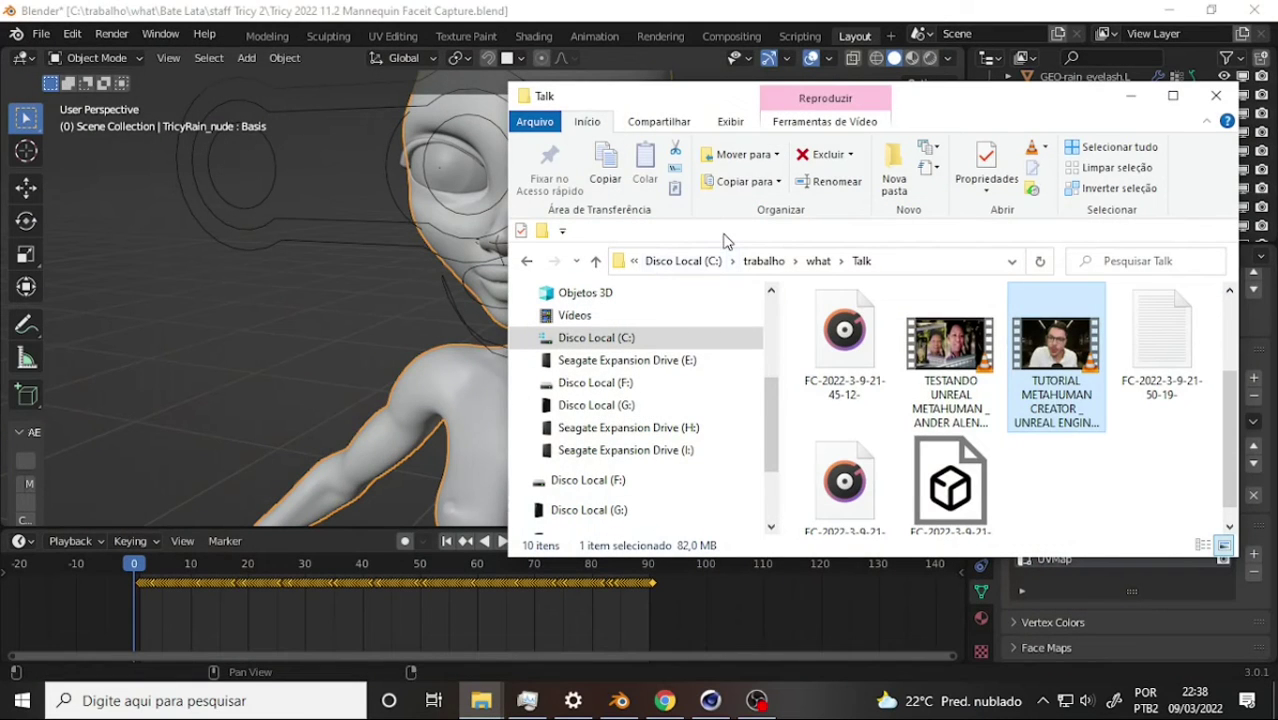
Bring Blender in front of the Talk folder, then bring Task Manager up over it.
{"action": "left_click", "coordinate": [800, 18]}
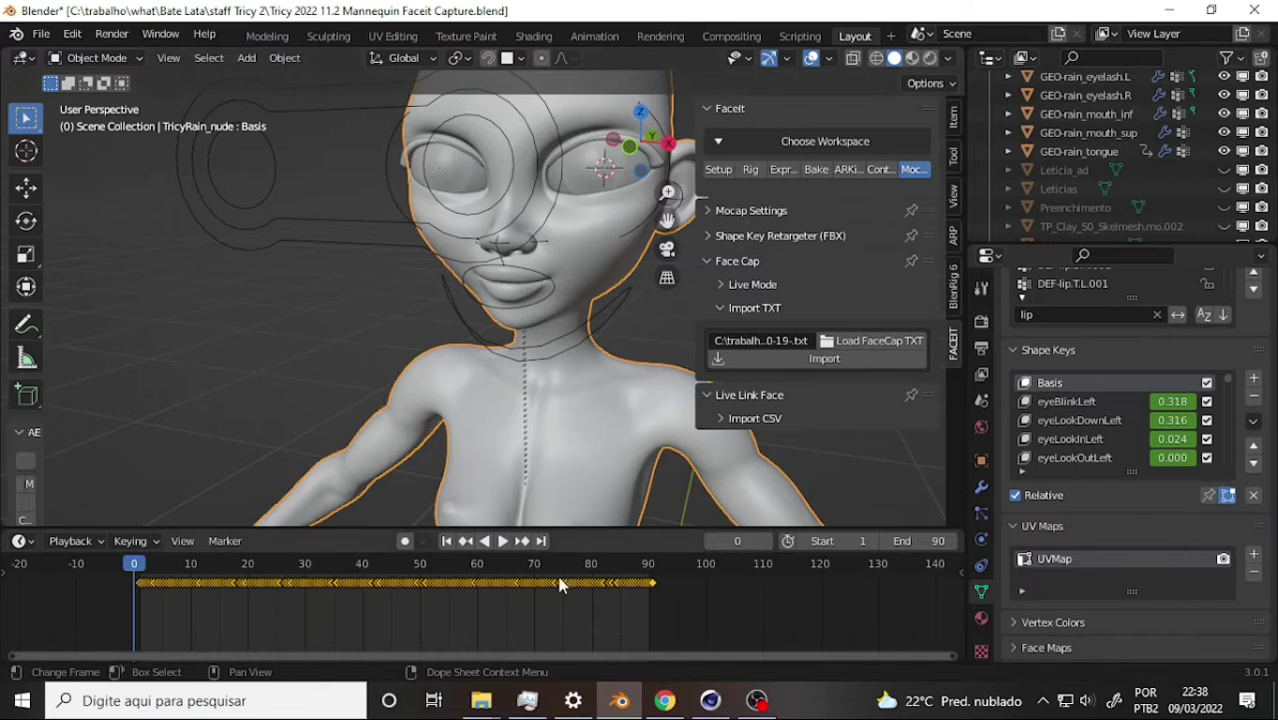
{"action": "left_click", "coordinate": [527, 700]}
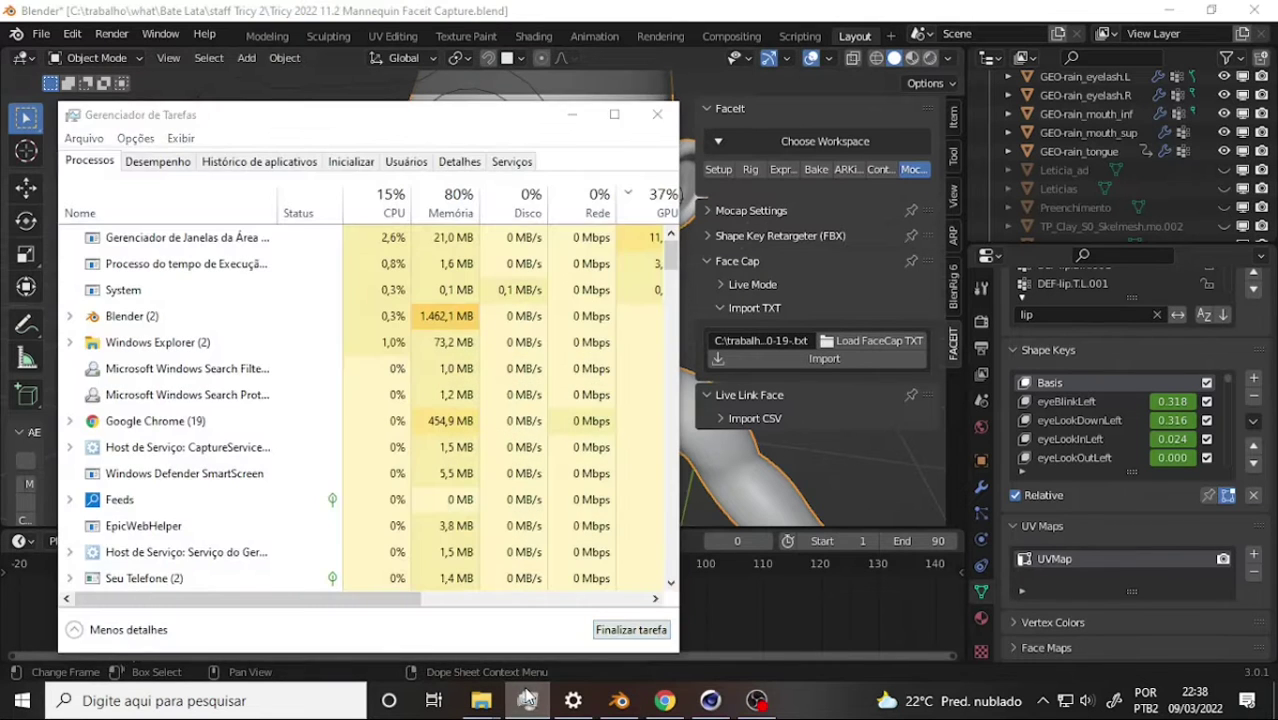
Minimise Task Manager so Blender's FaceIt workspace at frame 0 is visible.
{"action": "left_click", "coordinate": [527, 700]}
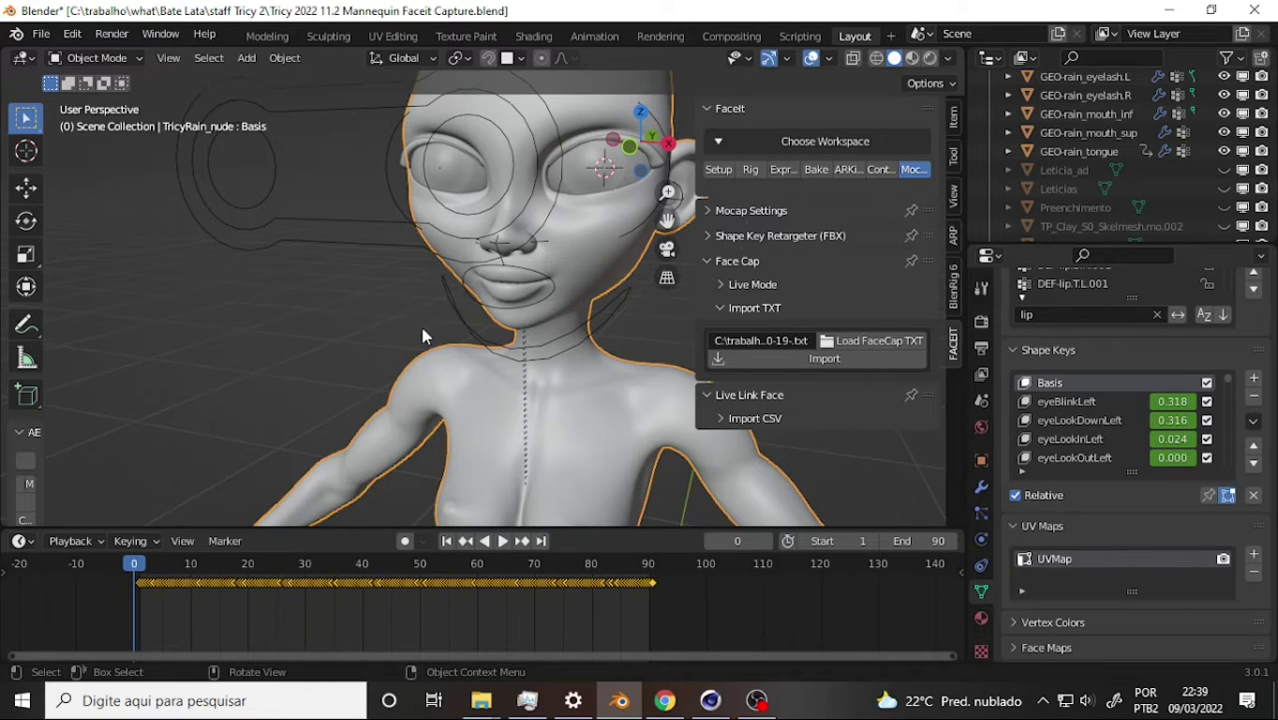
Play the baked Face Cap animation briefly, then stop it at the start frame.
{"action": "key", "text": "space"}
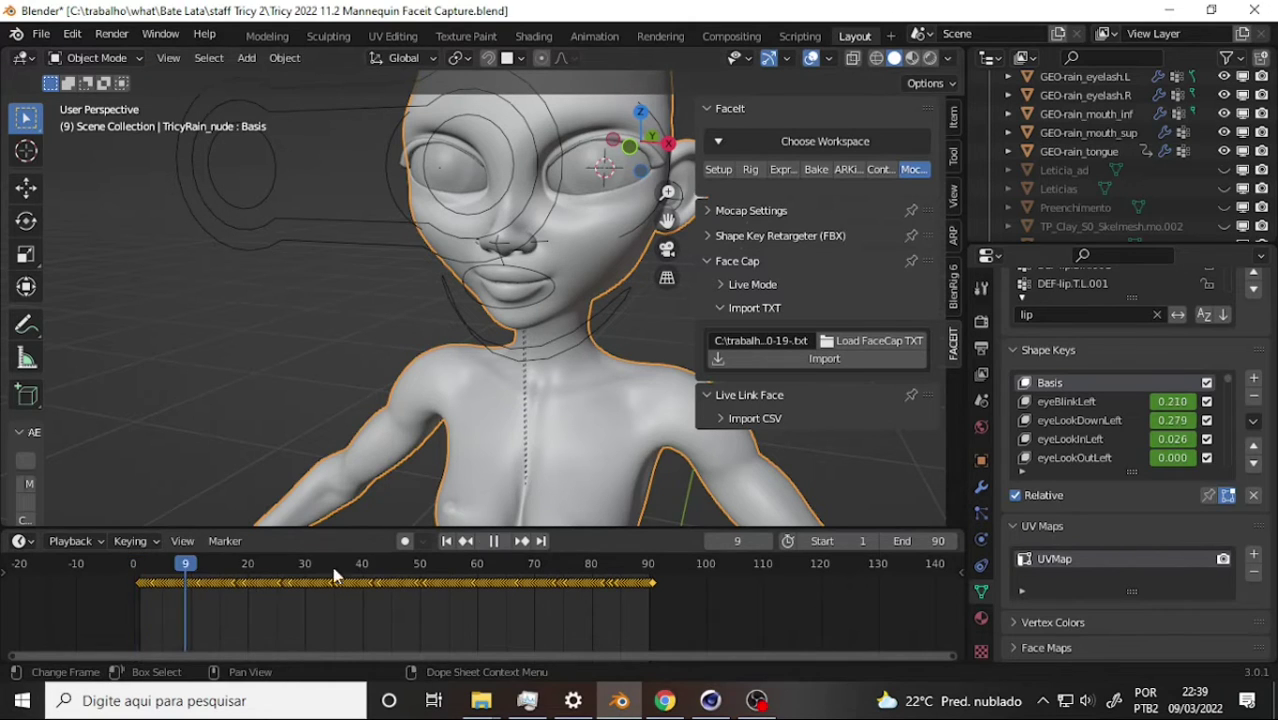
{"action": "key", "text": "Escape"}
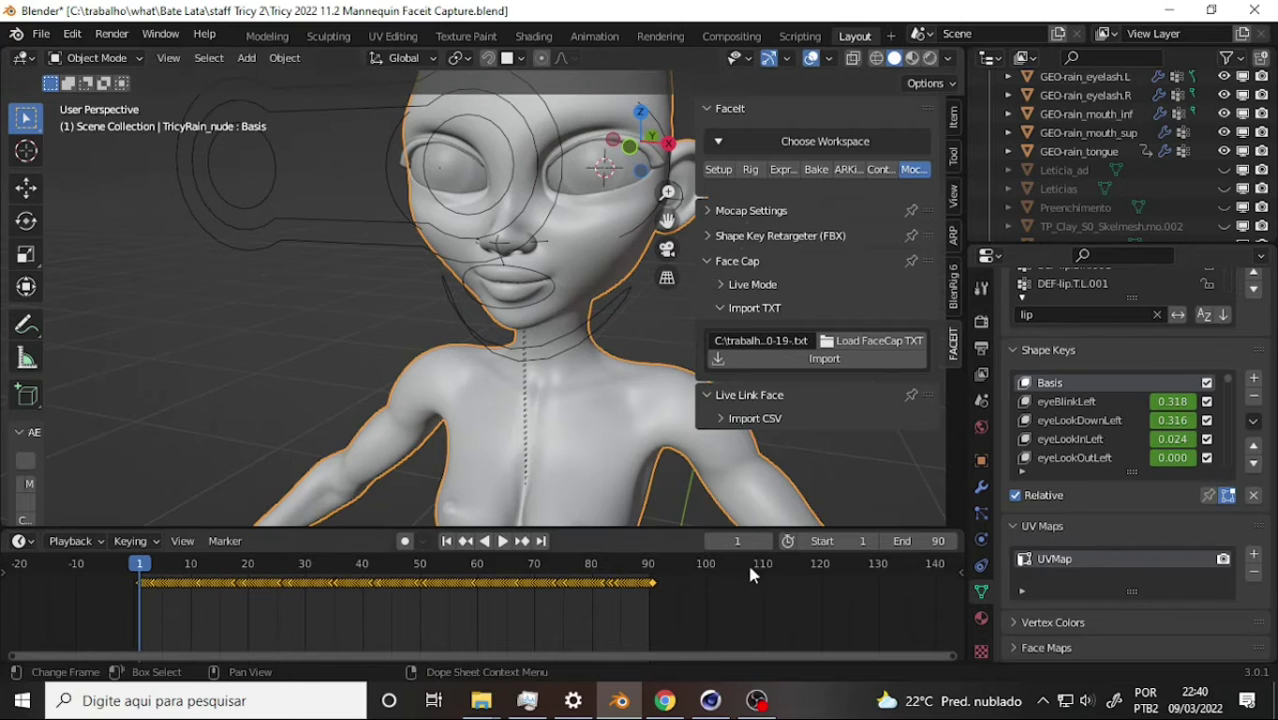
In Chrome, look over the Blender Market Face Cap product page, then close that tab.
{"action": "left_click", "coordinate": [664, 703]}
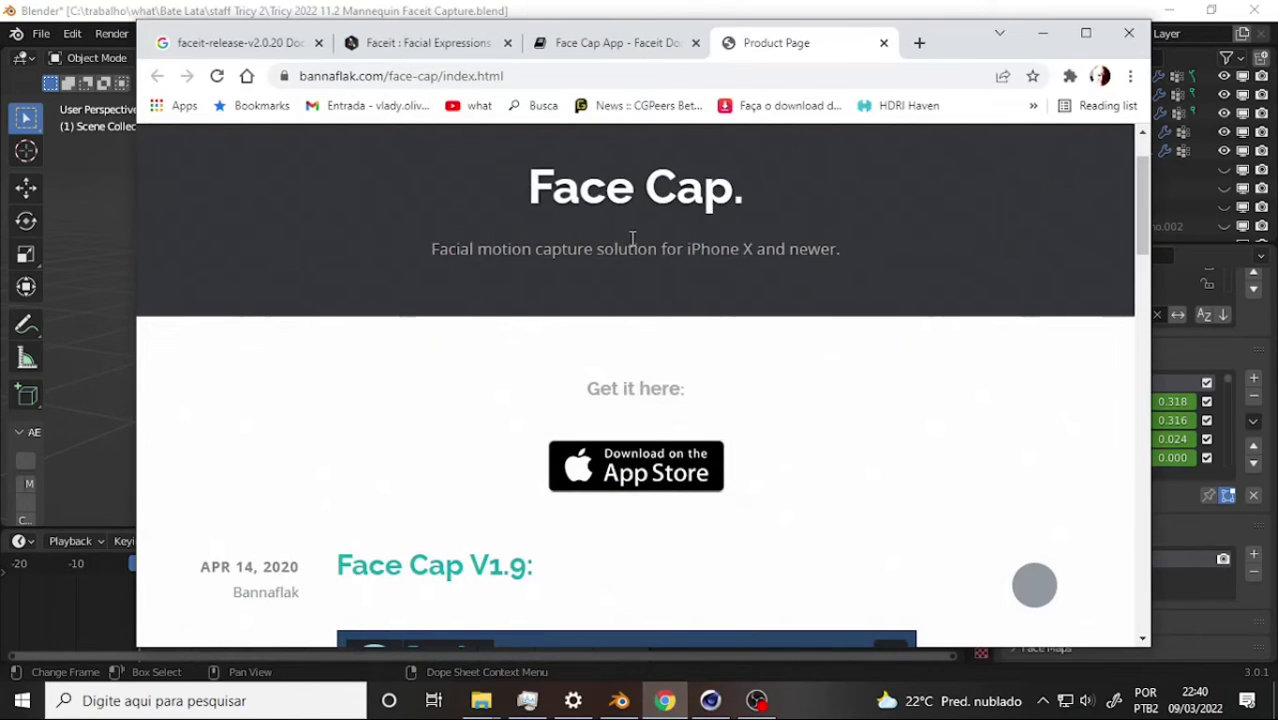
{"action": "scroll", "coordinate": [632, 240], "scroll_direction": "down", "scroll_amount": 5}
{"action": "scroll", "coordinate": [620, 246], "scroll_direction": "down", "scroll_amount": 3}
{"action": "scroll", "coordinate": [630, 250], "scroll_direction": "up", "scroll_amount": 2}
{"action": "scroll", "coordinate": [650, 248], "scroll_direction": "down", "scroll_amount": 5}
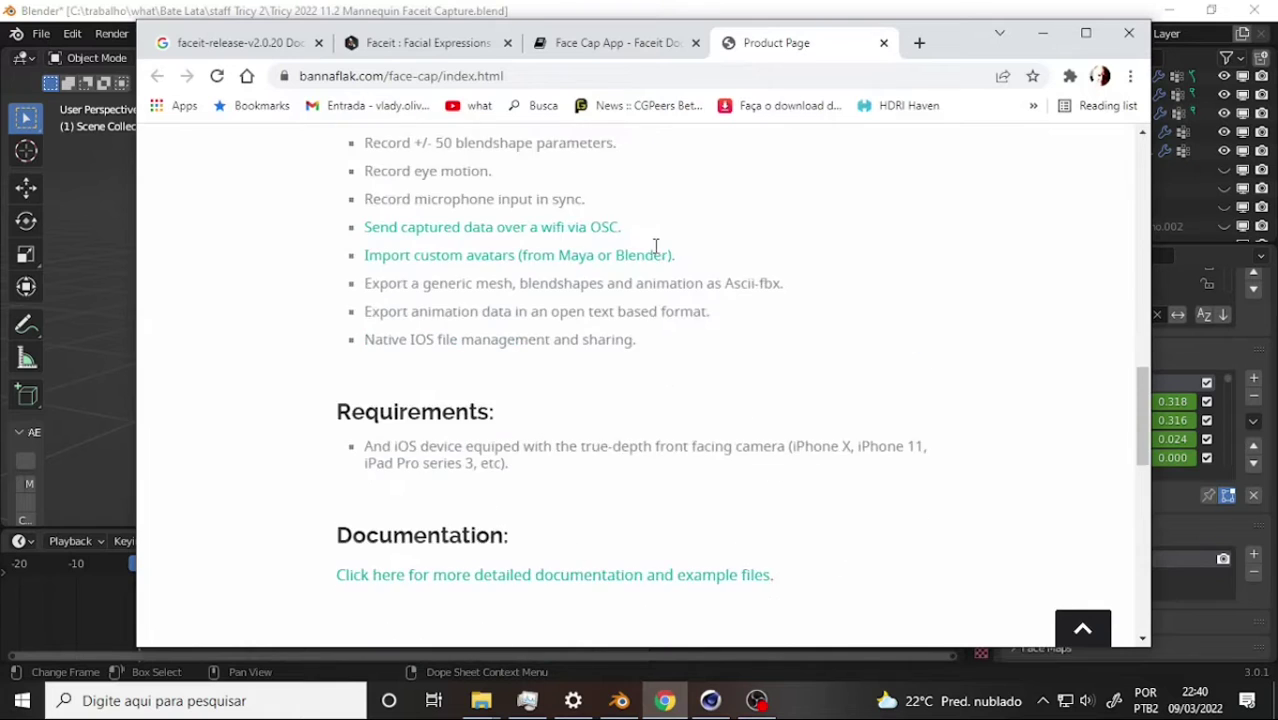
{"action": "scroll", "coordinate": [650, 245], "scroll_direction": "up", "scroll_amount": 5}
{"action": "scroll", "coordinate": [645, 244], "scroll_direction": "up", "scroll_amount": 5}
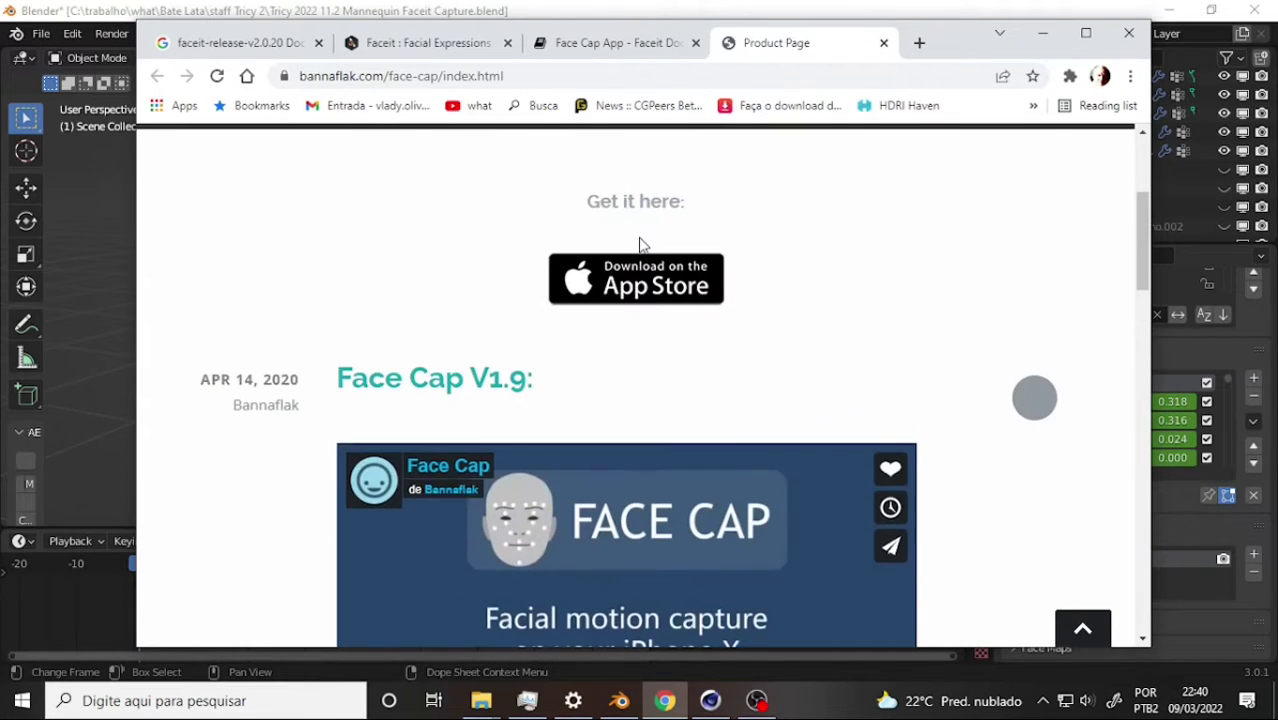
{"action": "scroll", "coordinate": [641, 244], "scroll_direction": "up", "scroll_amount": 1}
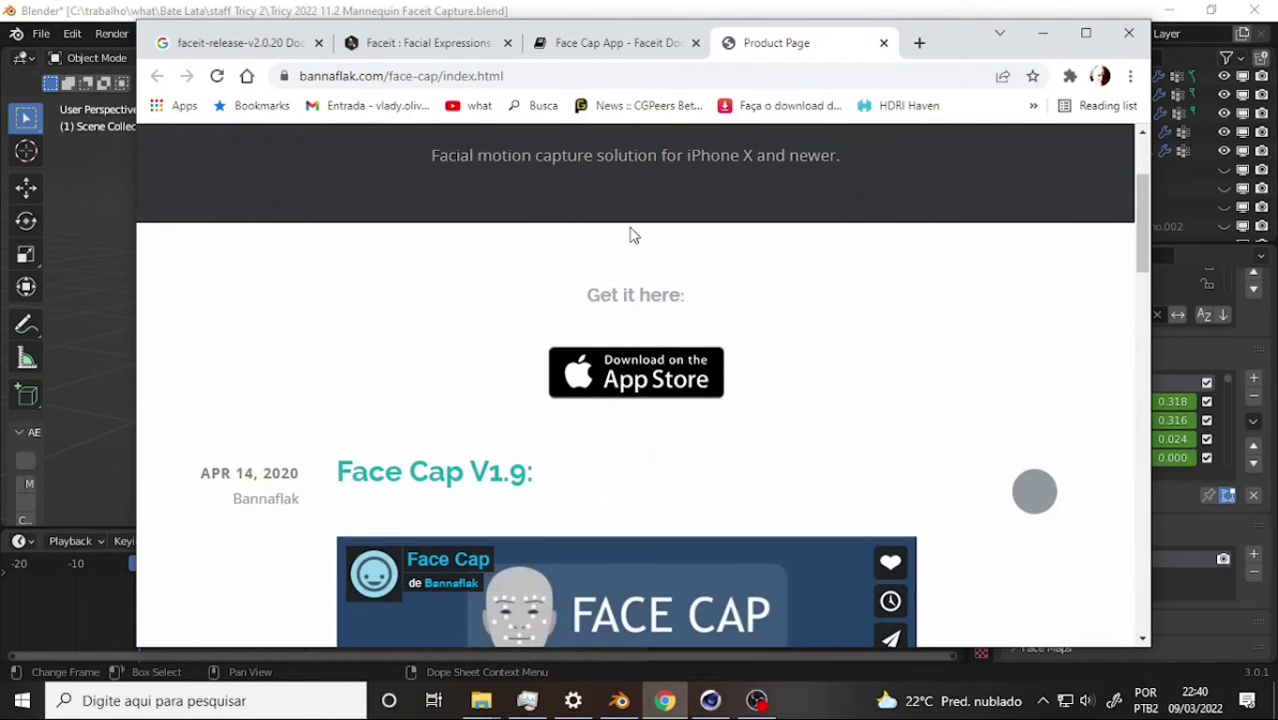
{"action": "left_click", "coordinate": [883, 43]}
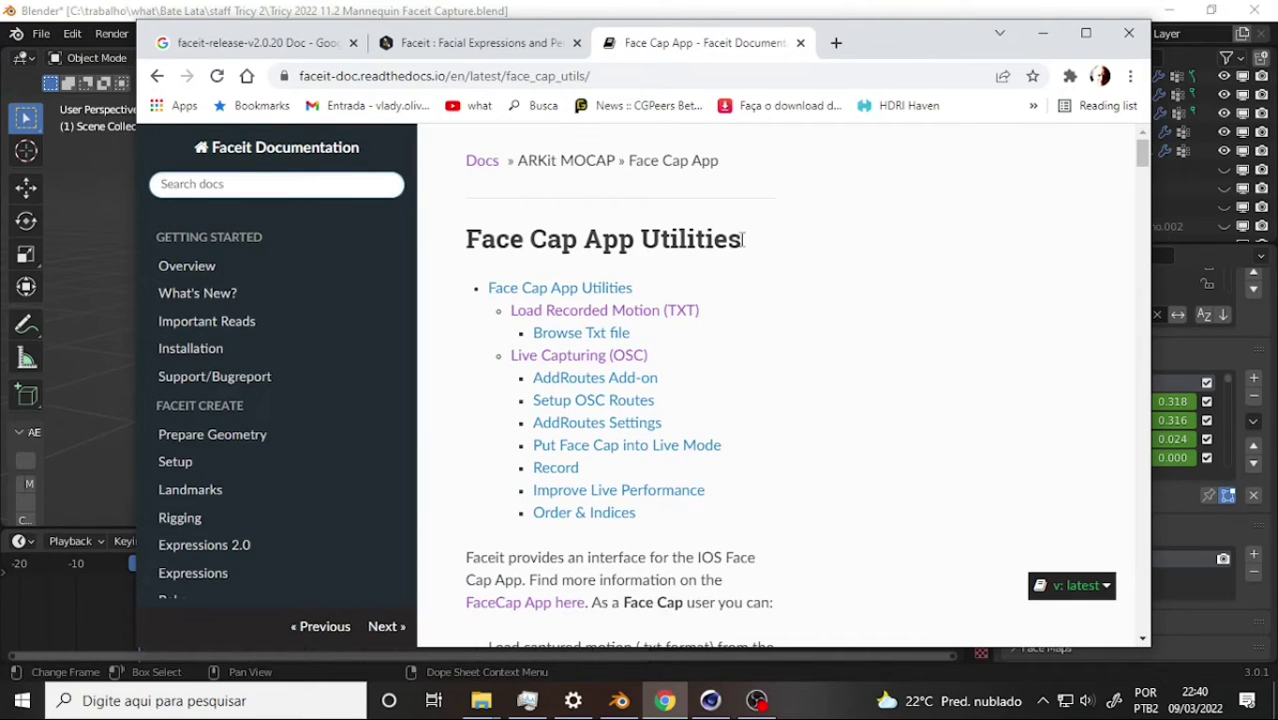
Read through the Face Cap App documentation page and close it.
{"action": "scroll", "coordinate": [741, 240], "scroll_direction": "down", "scroll_amount": 1}
{"action": "scroll", "coordinate": [741, 251], "scroll_direction": "down", "scroll_amount": 3}
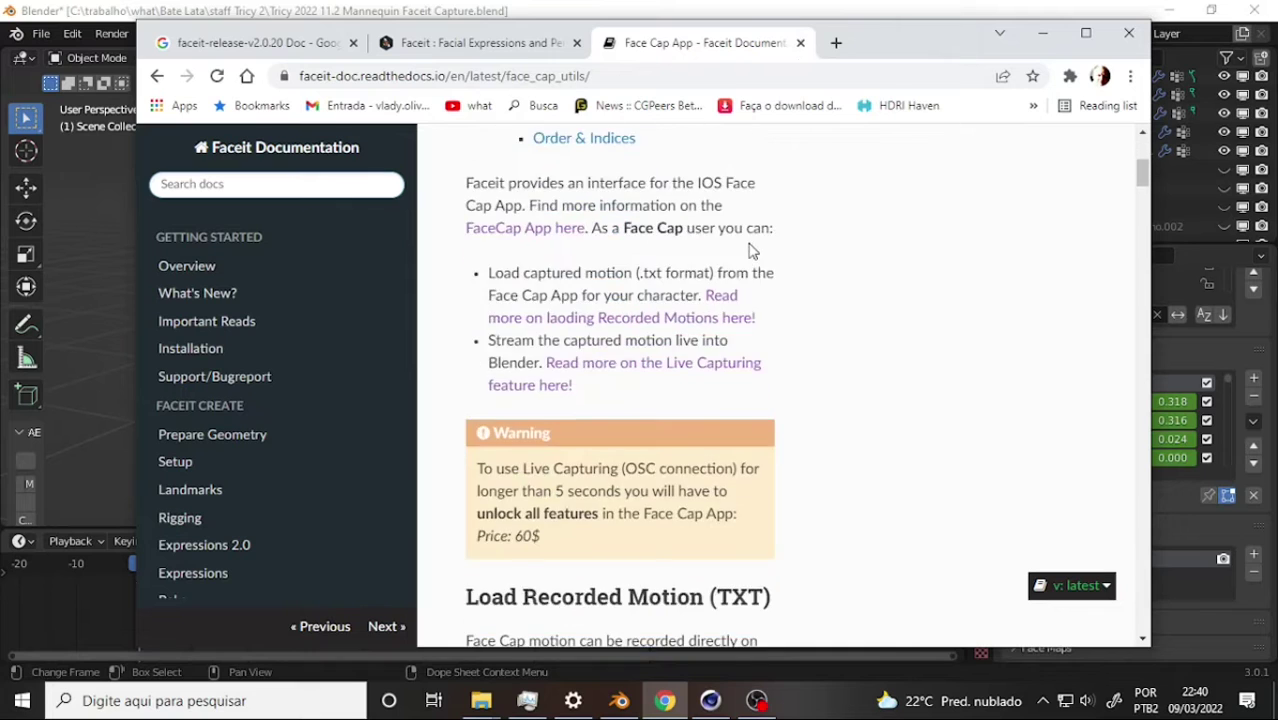
{"action": "scroll", "coordinate": [745, 250], "scroll_direction": "down", "scroll_amount": 5}
{"action": "scroll", "coordinate": [745, 250], "scroll_direction": "up", "scroll_amount": 1}
{"action": "scroll", "coordinate": [743, 258], "scroll_direction": "up", "scroll_amount": 5}
{"action": "scroll", "coordinate": [743, 259], "scroll_direction": "up", "scroll_amount": 3}
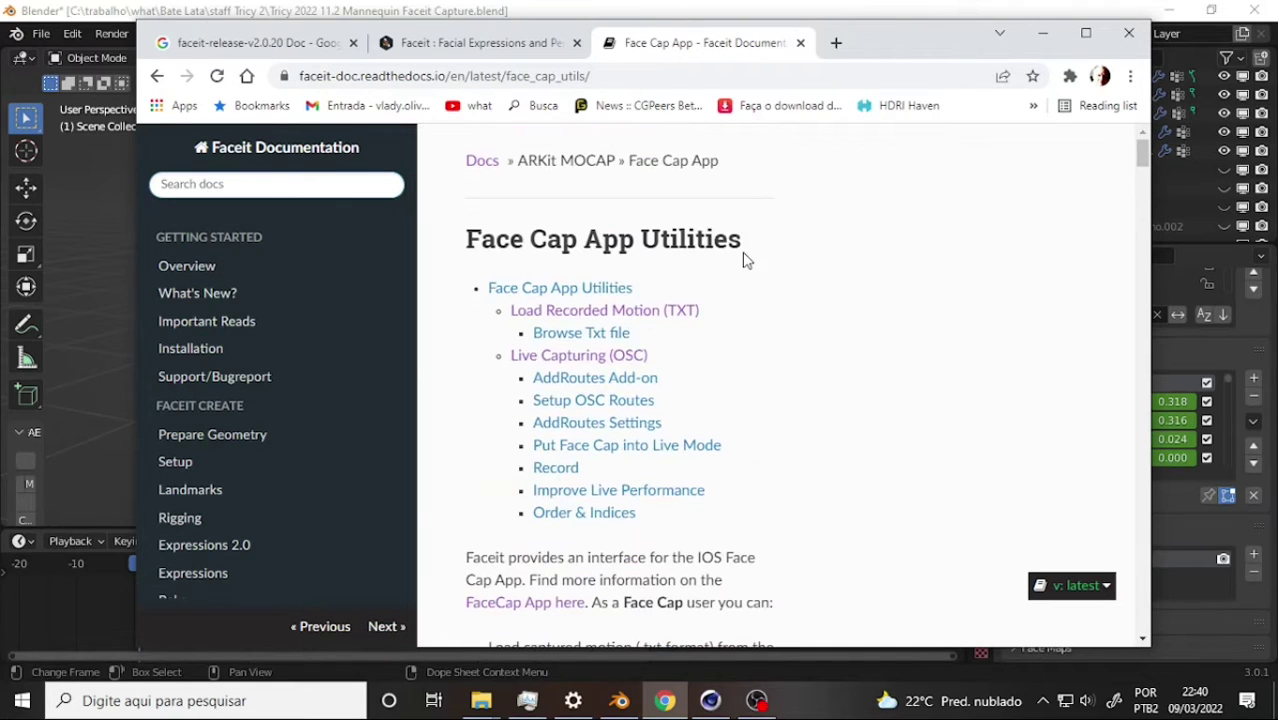
{"action": "left_click", "coordinate": [800, 43]}
Scroll the remaining FaceIt docs page, then return to Blender.
{"action": "scroll", "coordinate": [676, 300], "scroll_direction": "down", "scroll_amount": 1}
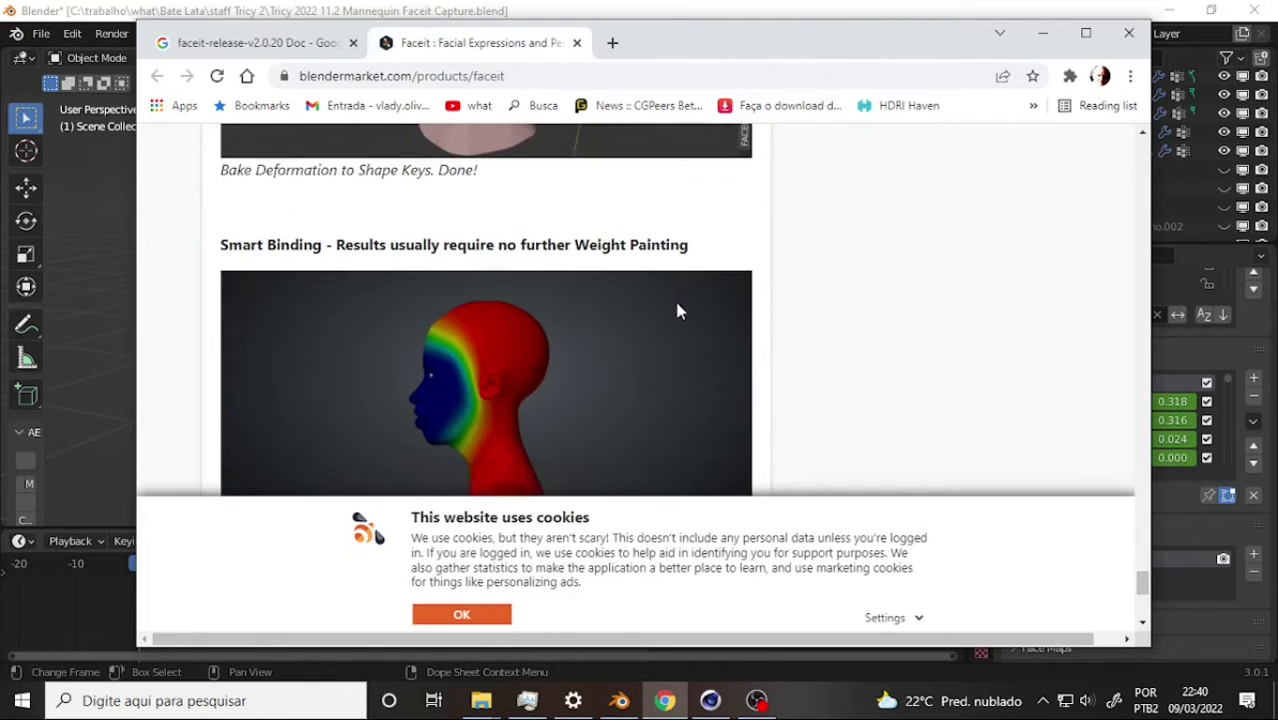
{"action": "scroll", "coordinate": [674, 308], "scroll_direction": "down", "scroll_amount": 10}
{"action": "scroll", "coordinate": [676, 312], "scroll_direction": "up", "scroll_amount": 5}
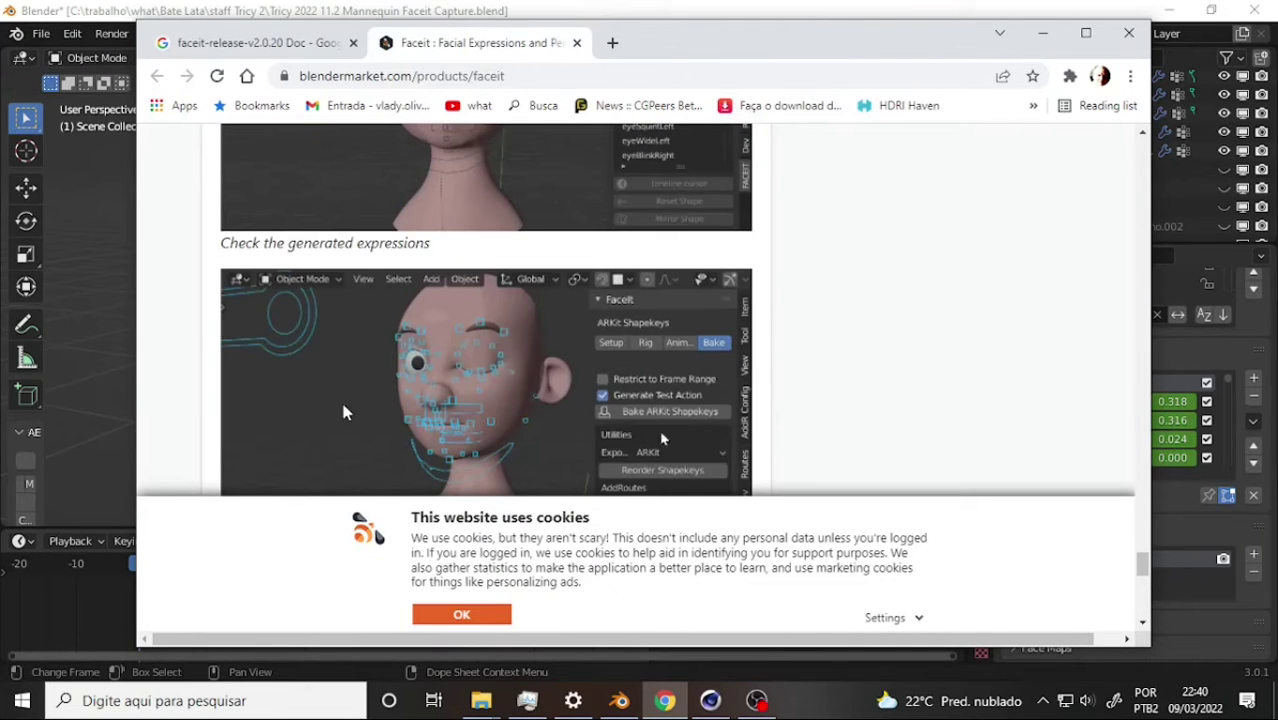
{"action": "scroll", "coordinate": [556, 322], "scroll_direction": "up", "scroll_amount": 4}
{"action": "scroll", "coordinate": [557, 330], "scroll_direction": "down", "scroll_amount": 3}
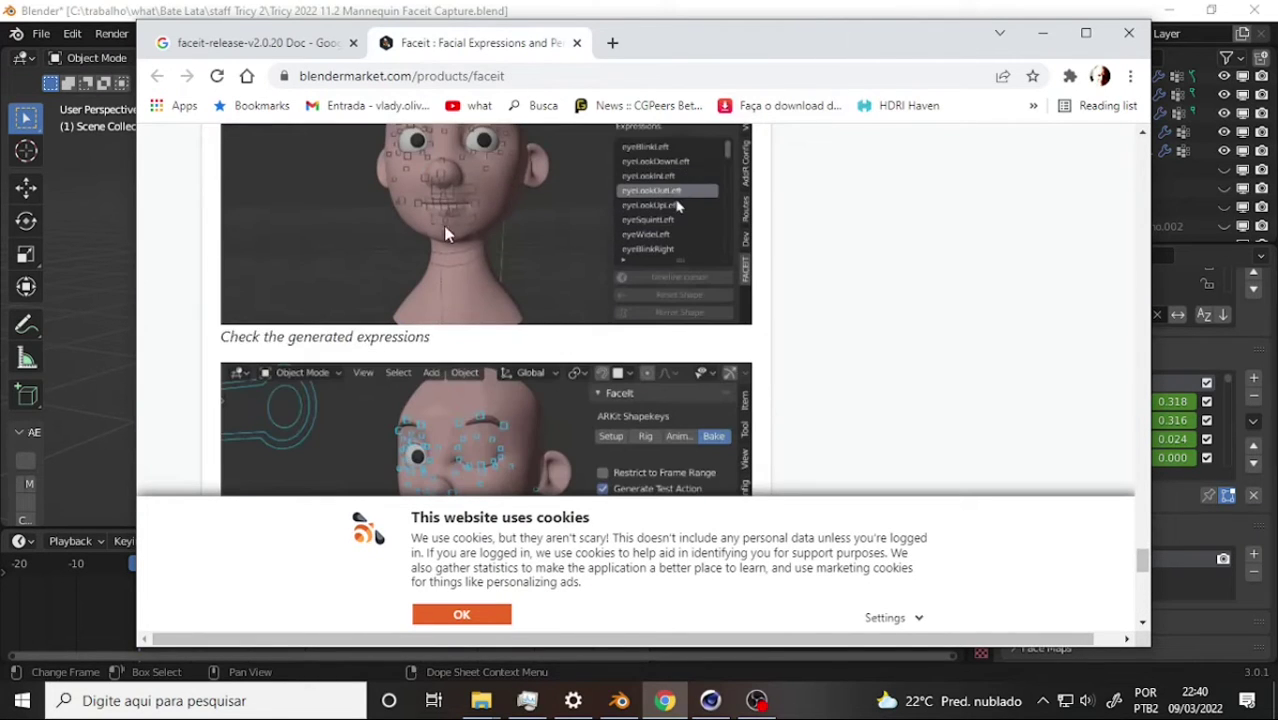
{"action": "left_click", "coordinate": [619, 700]}
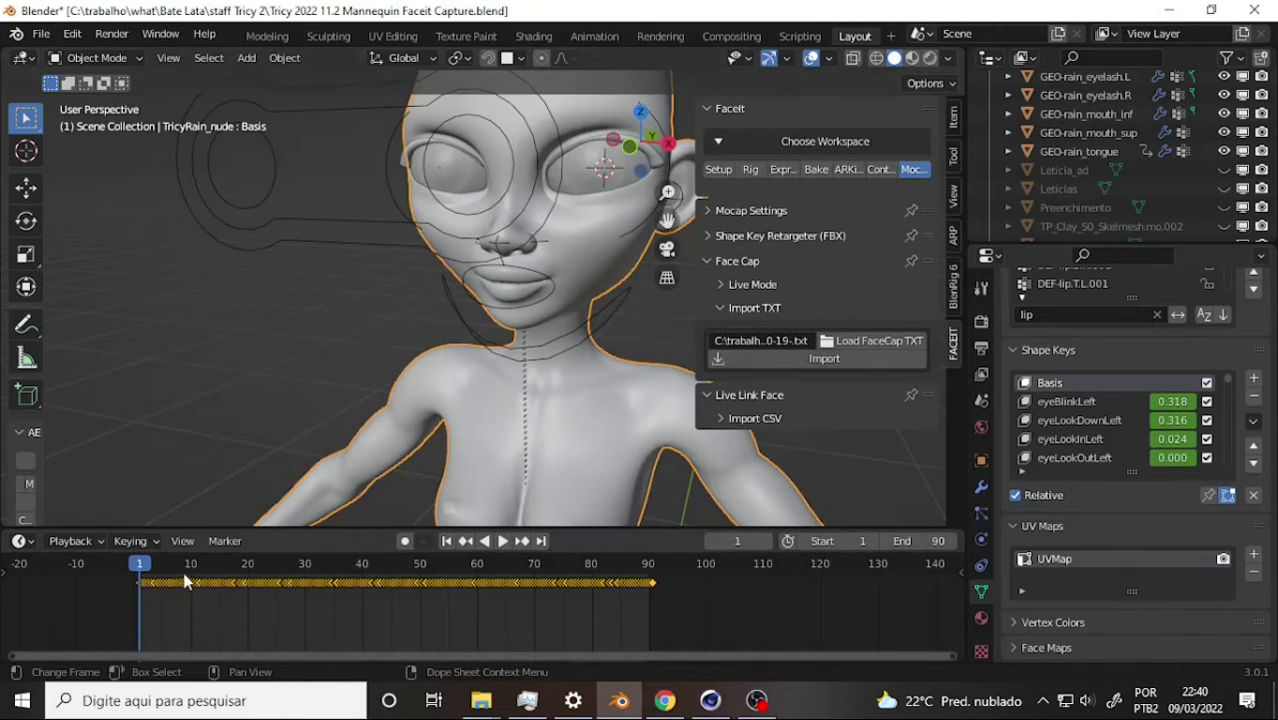
Play and stop the Face Cap mocap preview, then park the playhead at frame 29.
{"action": "key", "text": "space"}
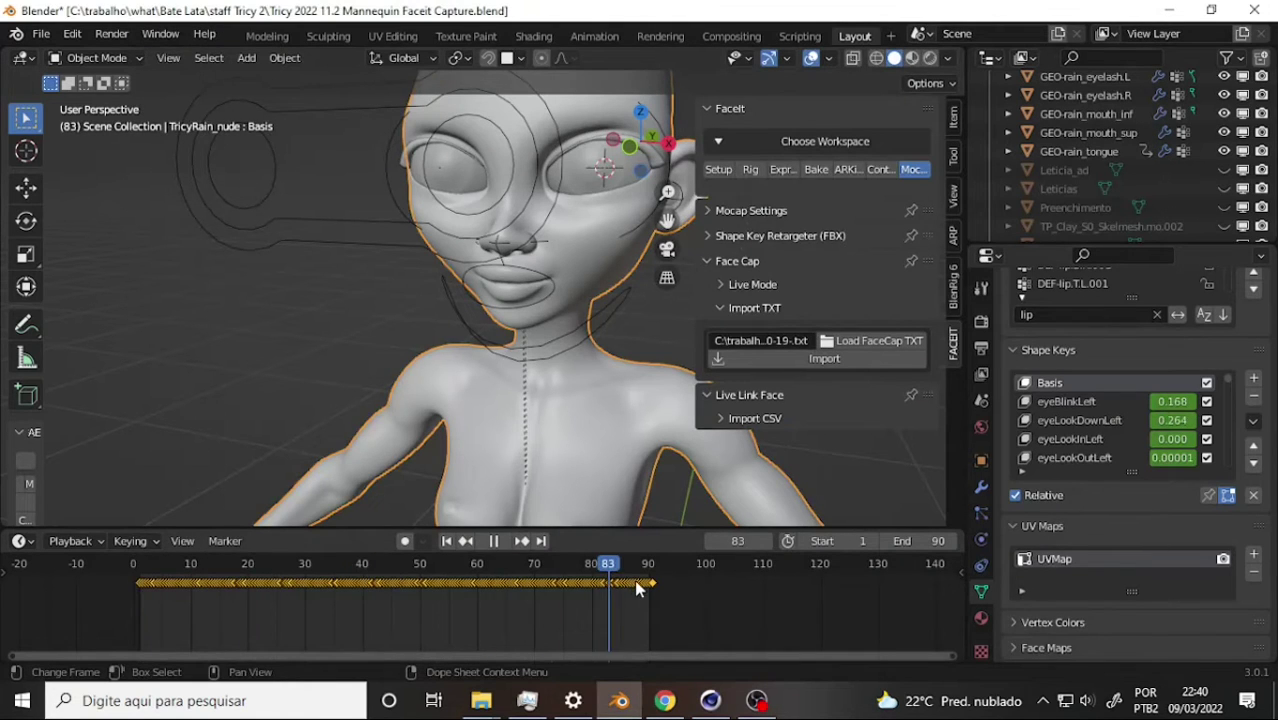
{"action": "key", "text": "Escape"}
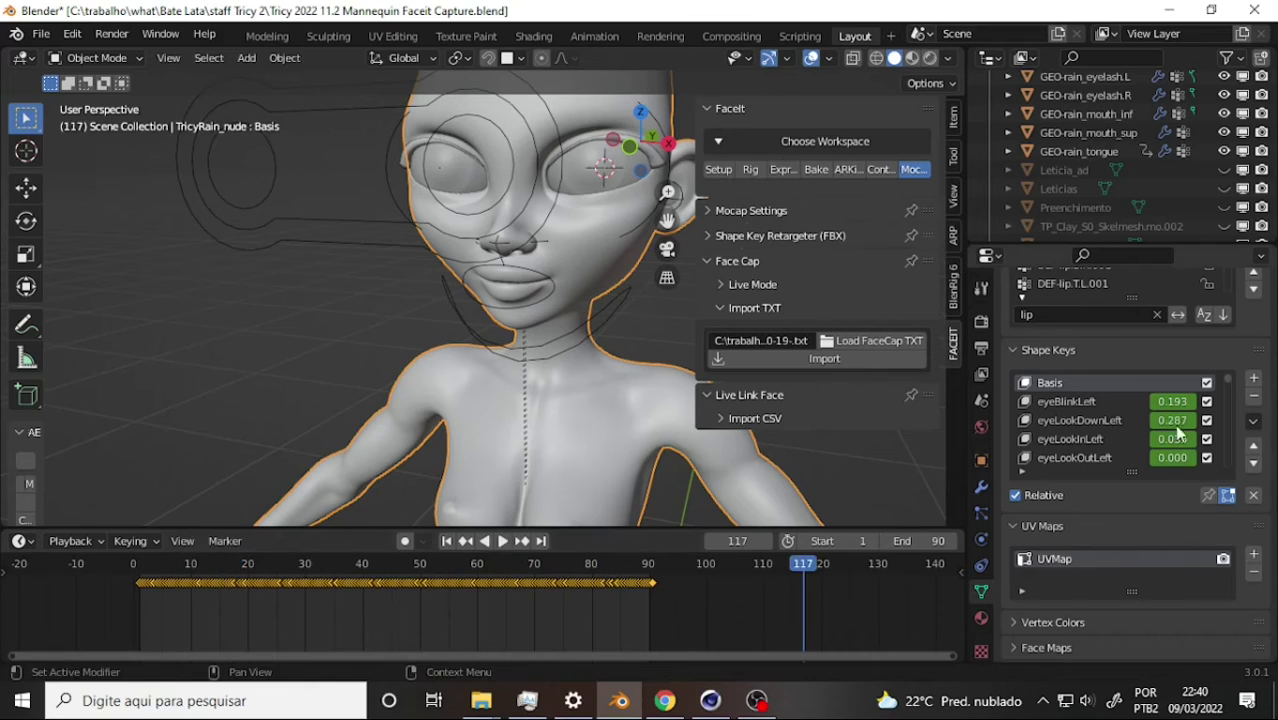
{"action": "mouse_move", "coordinate": [545, 590]}
{"action": "left_mouse_down"}
{"action": "mouse_move", "coordinate": [266, 590]}
{"action": "mouse_move", "coordinate": [300, 590]}
{"action": "left_mouse_up"}
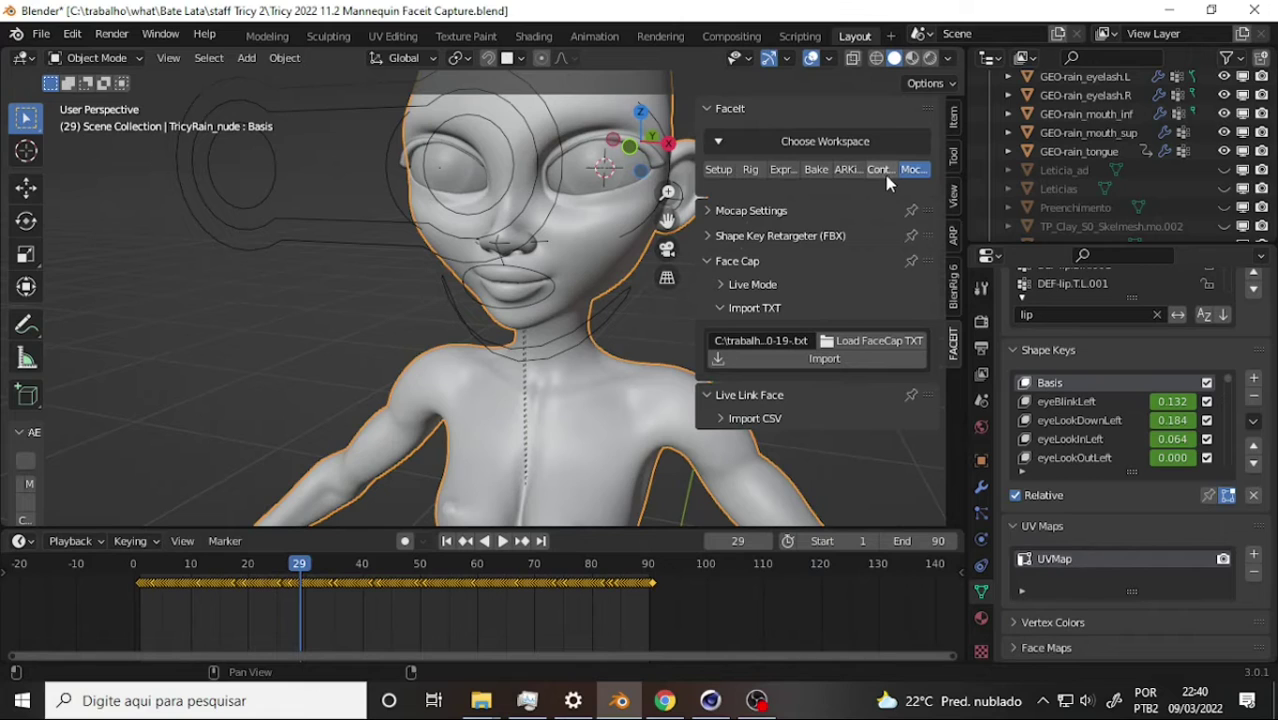
Send the Faceit setup Back to Rigging from the Bake tab, test playback, then show the Mocap options.
{"action": "left_click", "coordinate": [817, 170]}
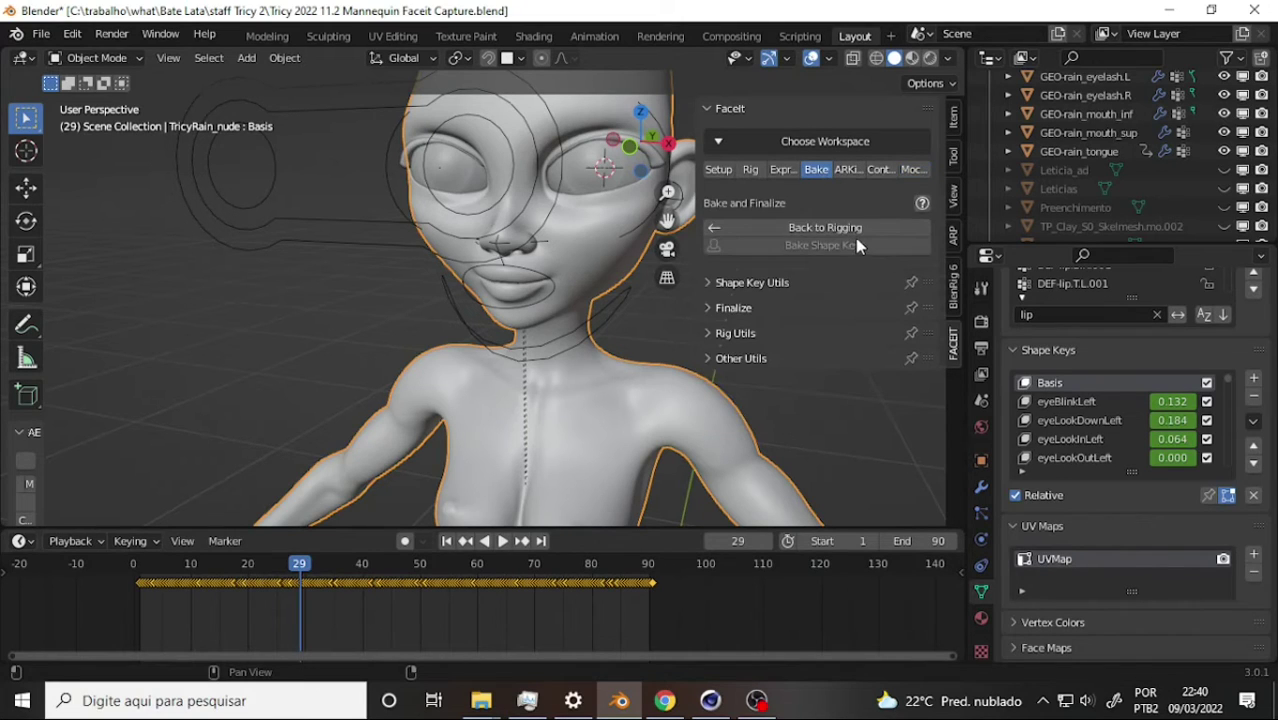
{"action": "left_click", "coordinate": [794, 227]}
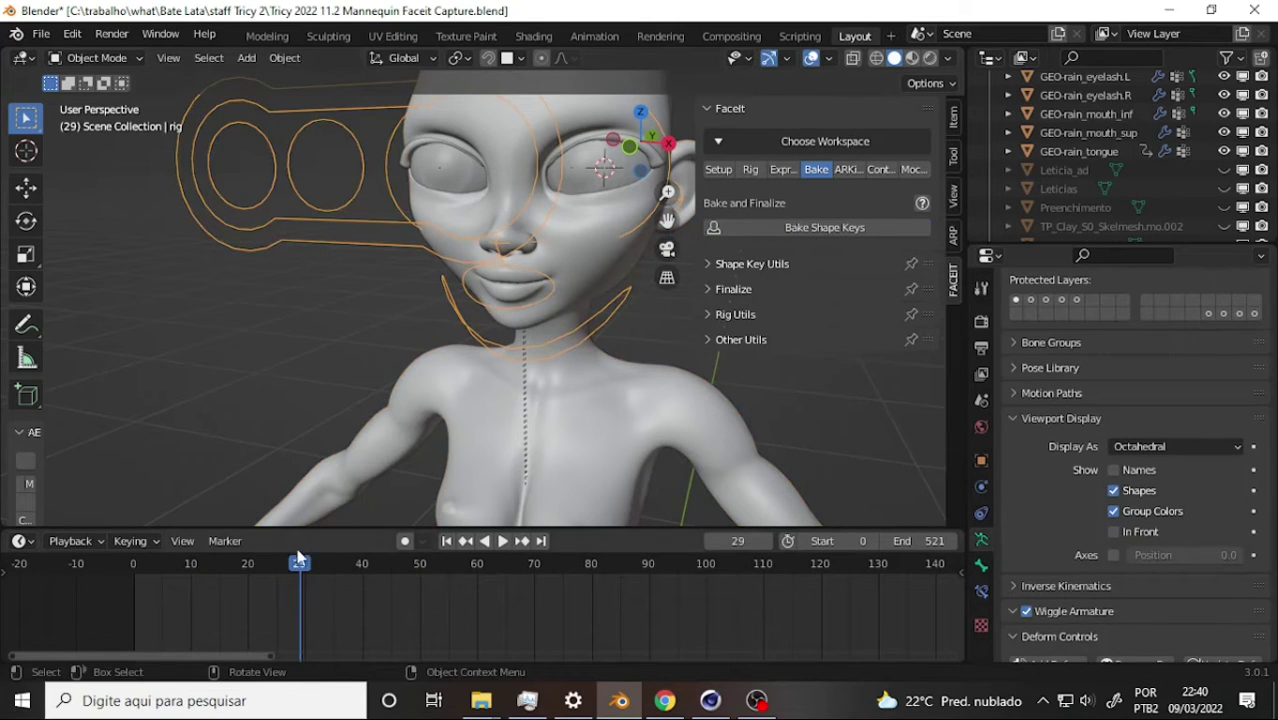
{"action": "key", "text": "space"}
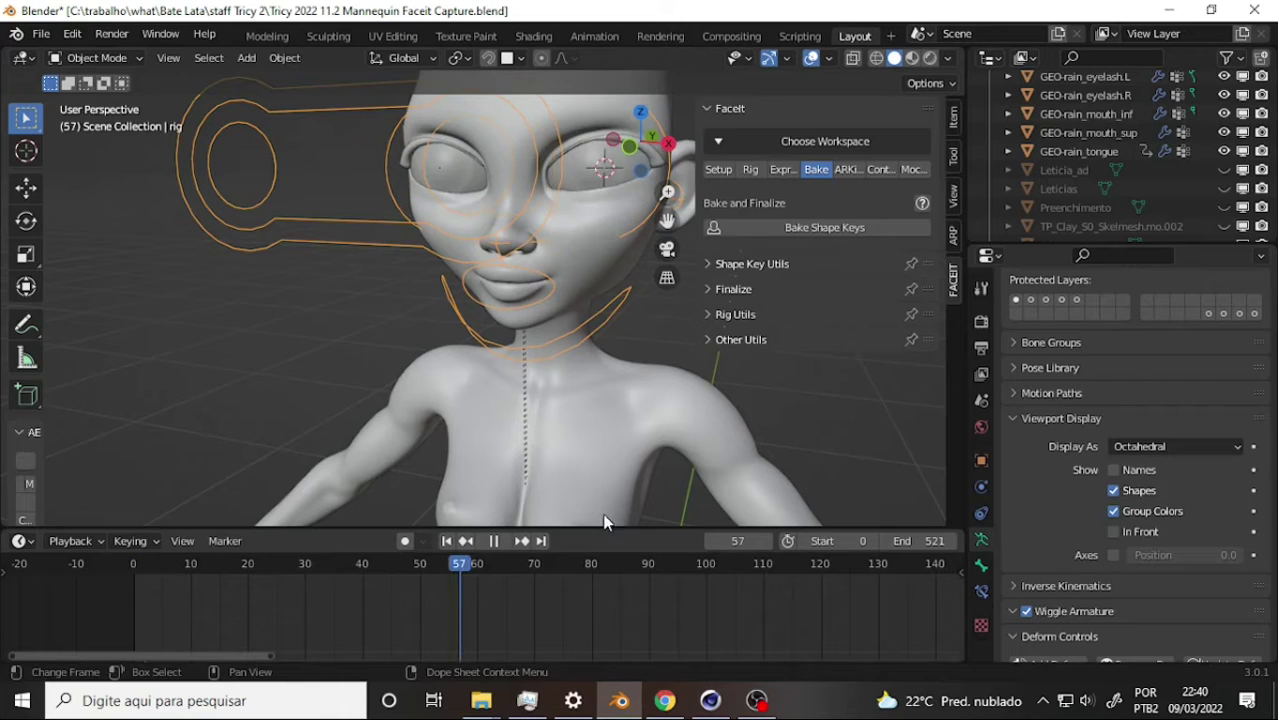
{"action": "key", "text": "space"}
{"action": "left_click", "coordinate": [913, 169]}
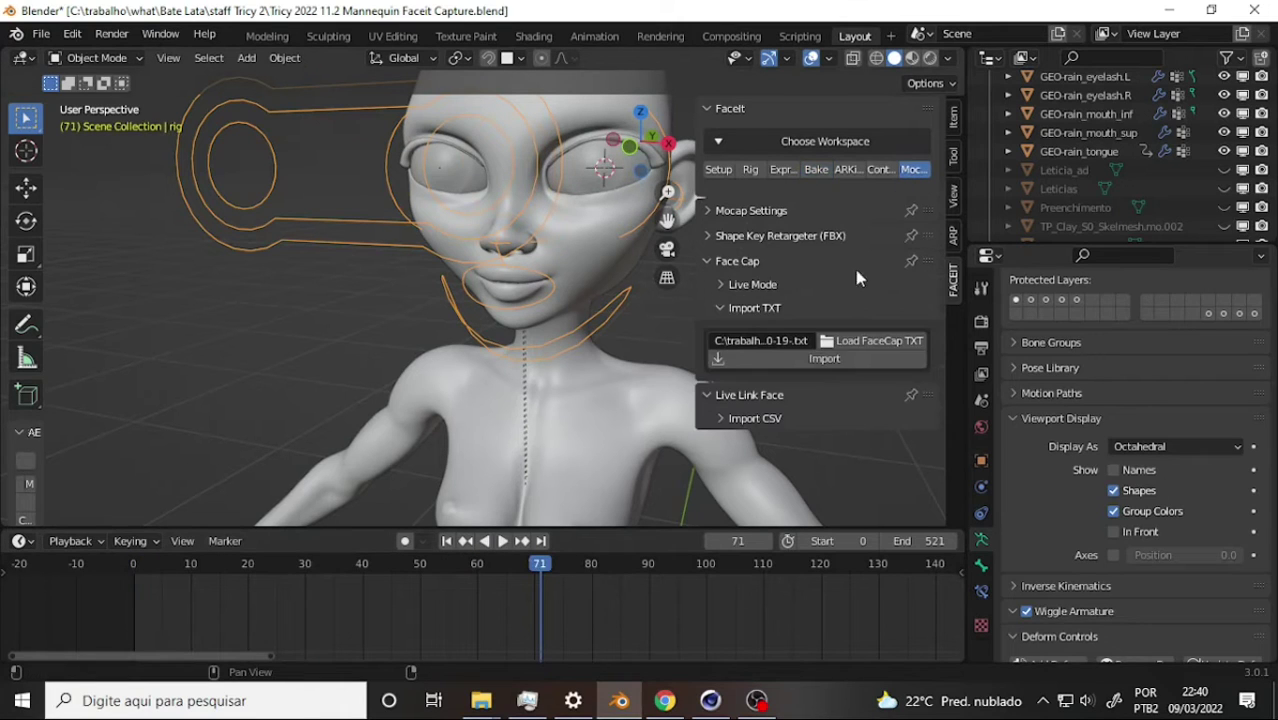
Re-import the Face Cap TXT as a New Action overwriting the old one, then list the editor types.
{"action": "left_click", "coordinate": [805, 359]}
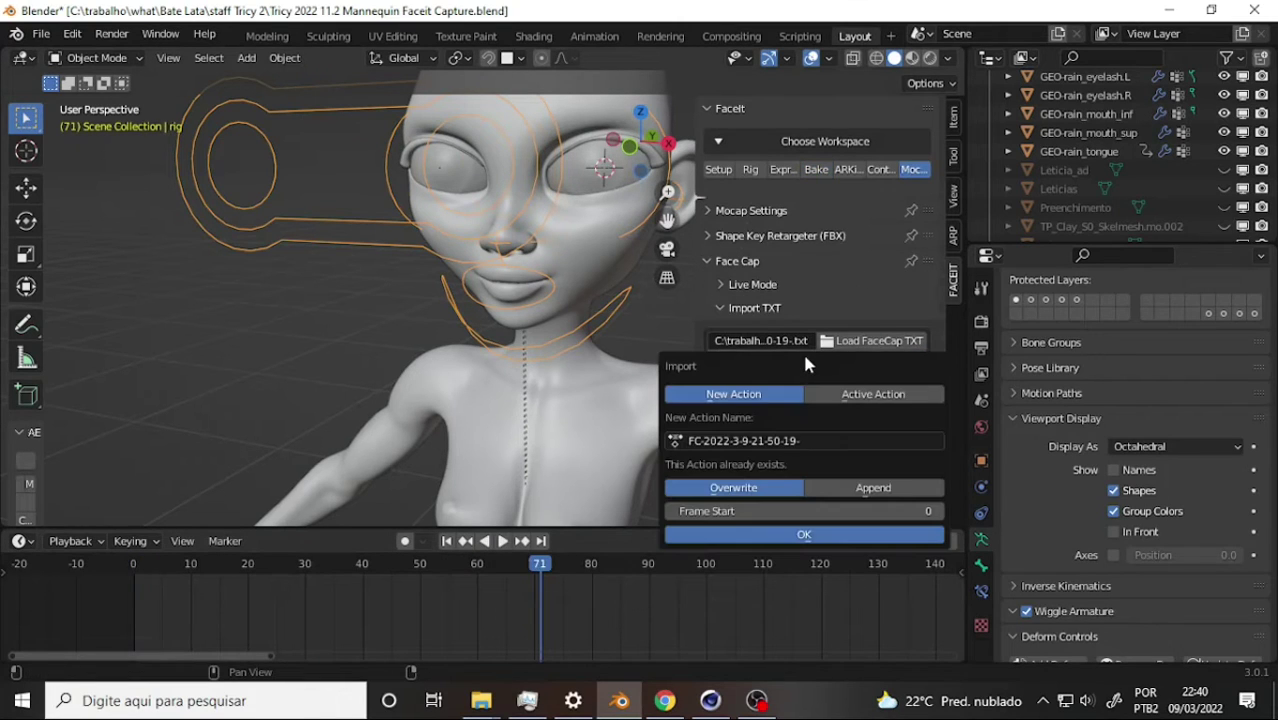
{"action": "left_click", "coordinate": [801, 536]}
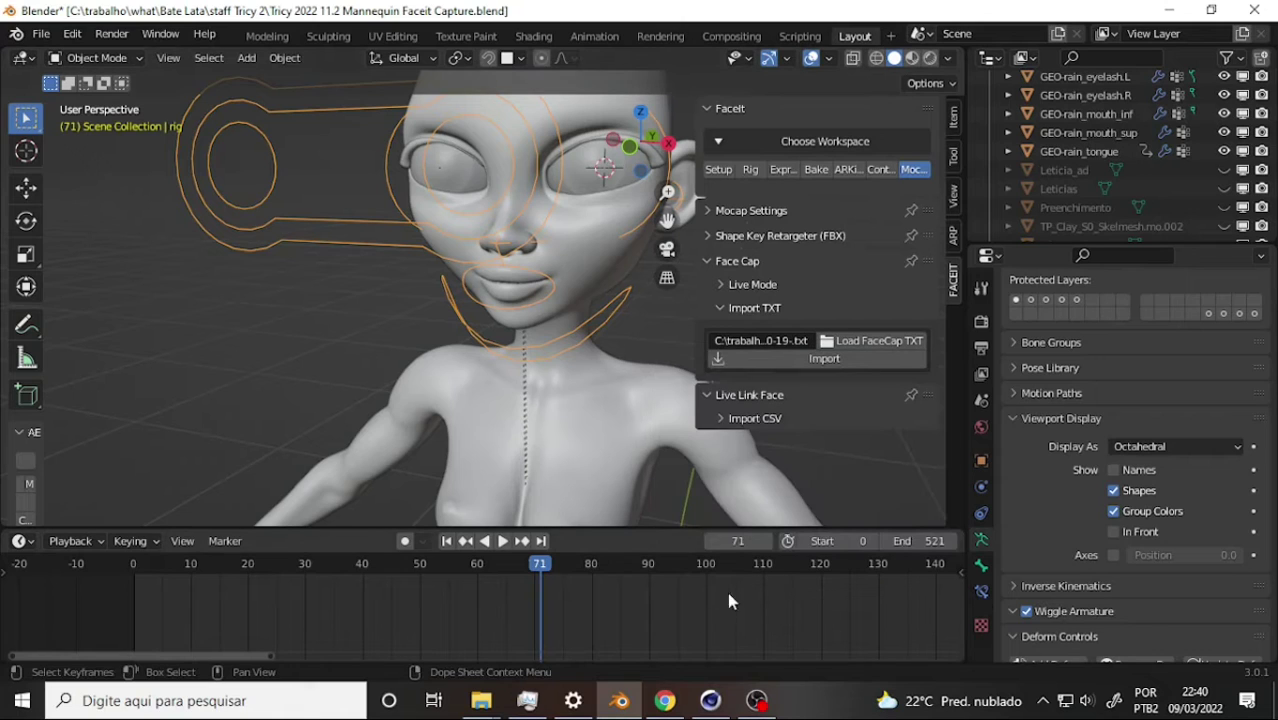
{"action": "left_click", "coordinate": [30, 545]}
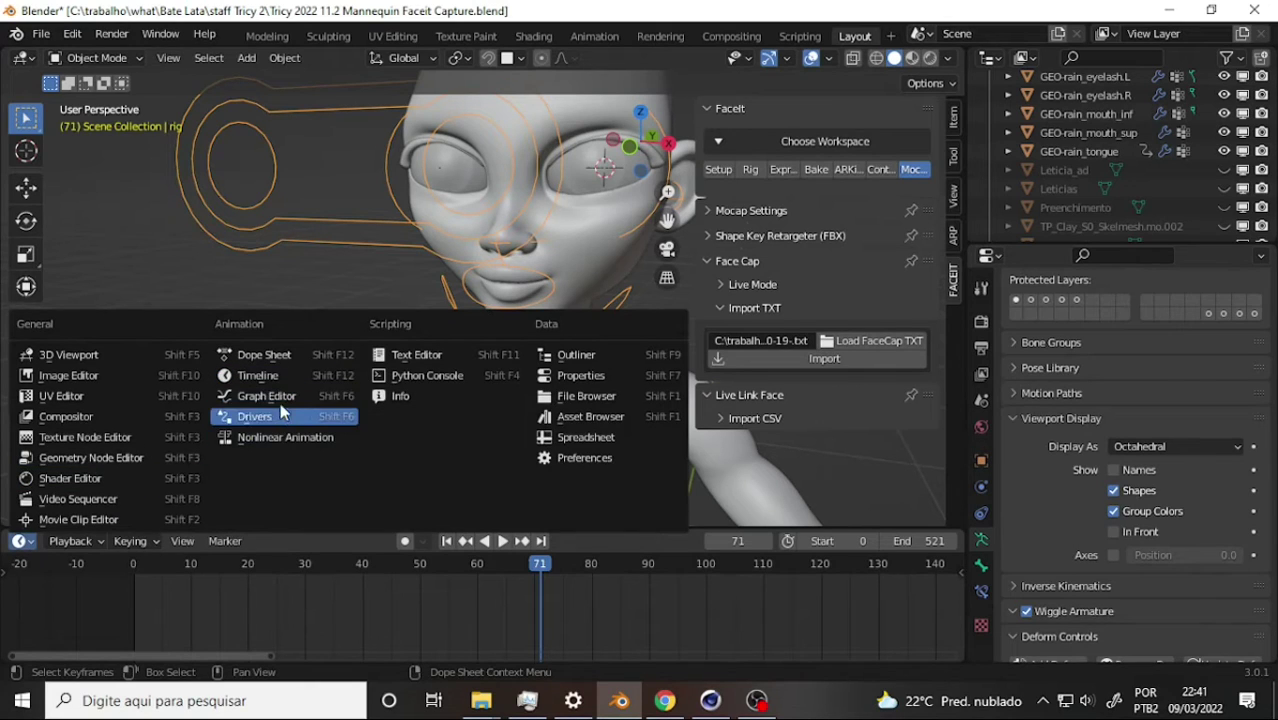
{"action": "left_click", "coordinate": [262, 355]}
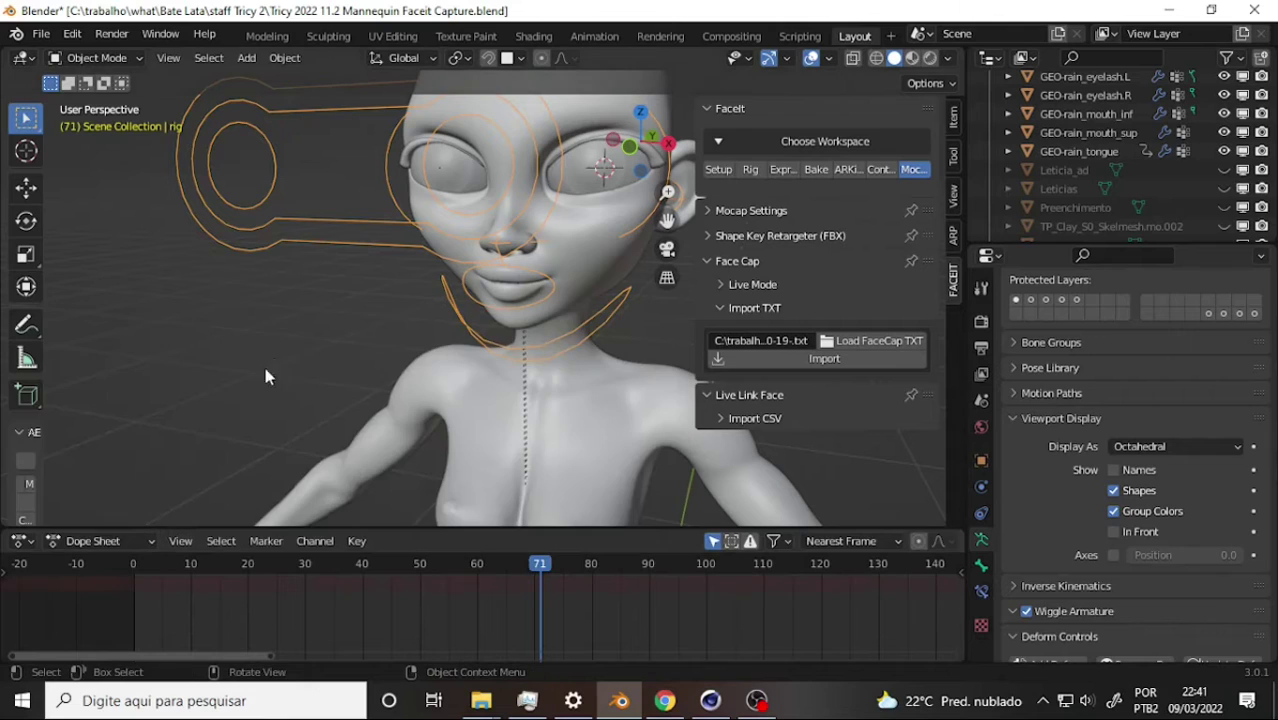
{"action": "left_click", "coordinate": [100, 540]}
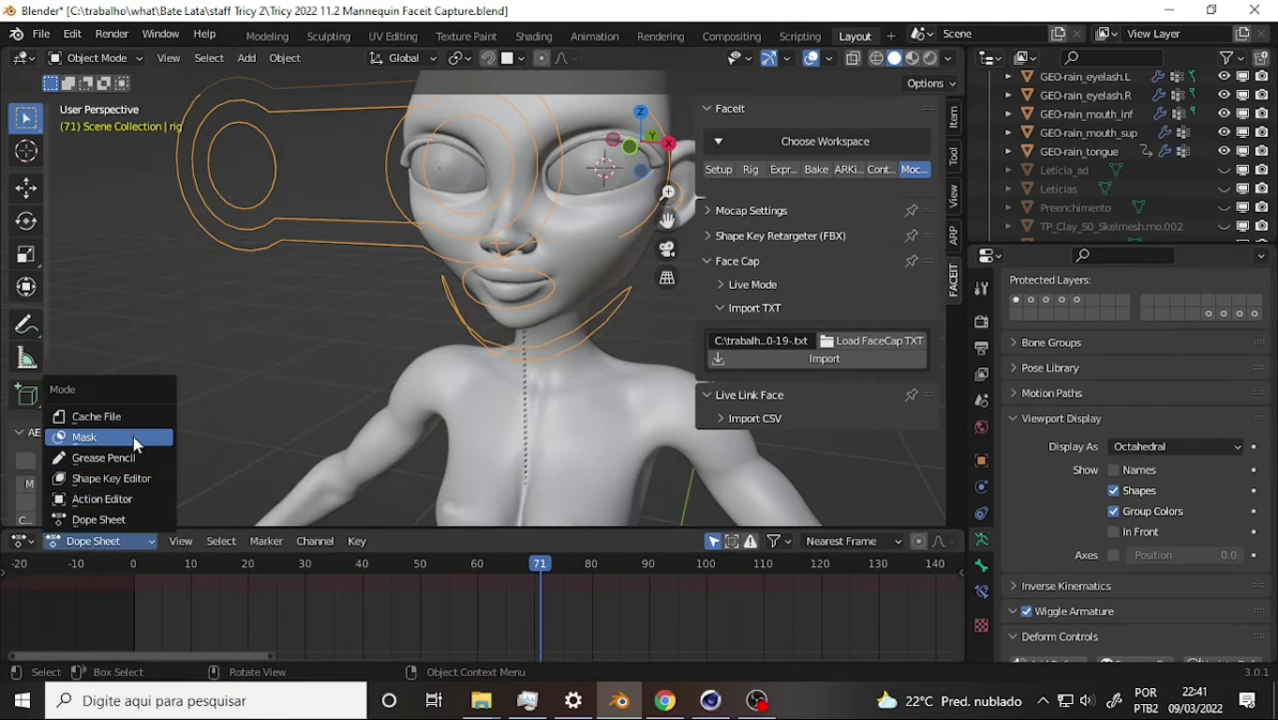
{"action": "left_click", "coordinate": [125, 499]}
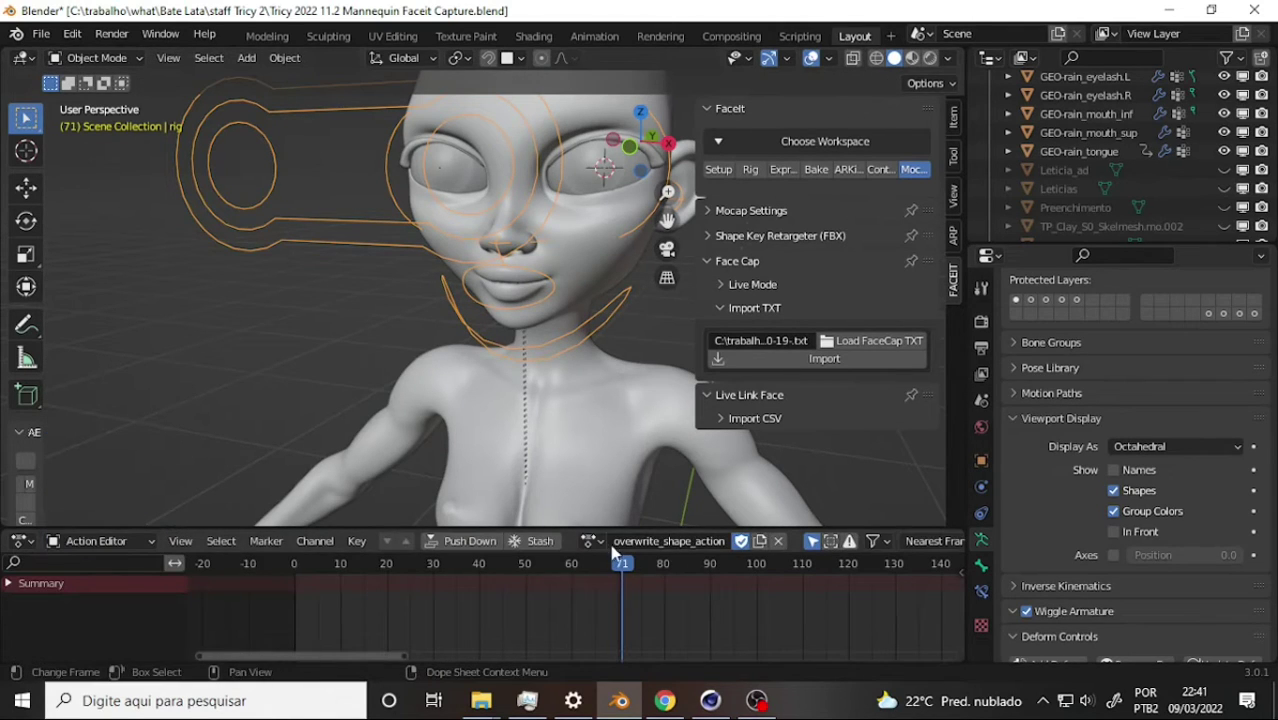
{"action": "left_click", "coordinate": [598, 541]}
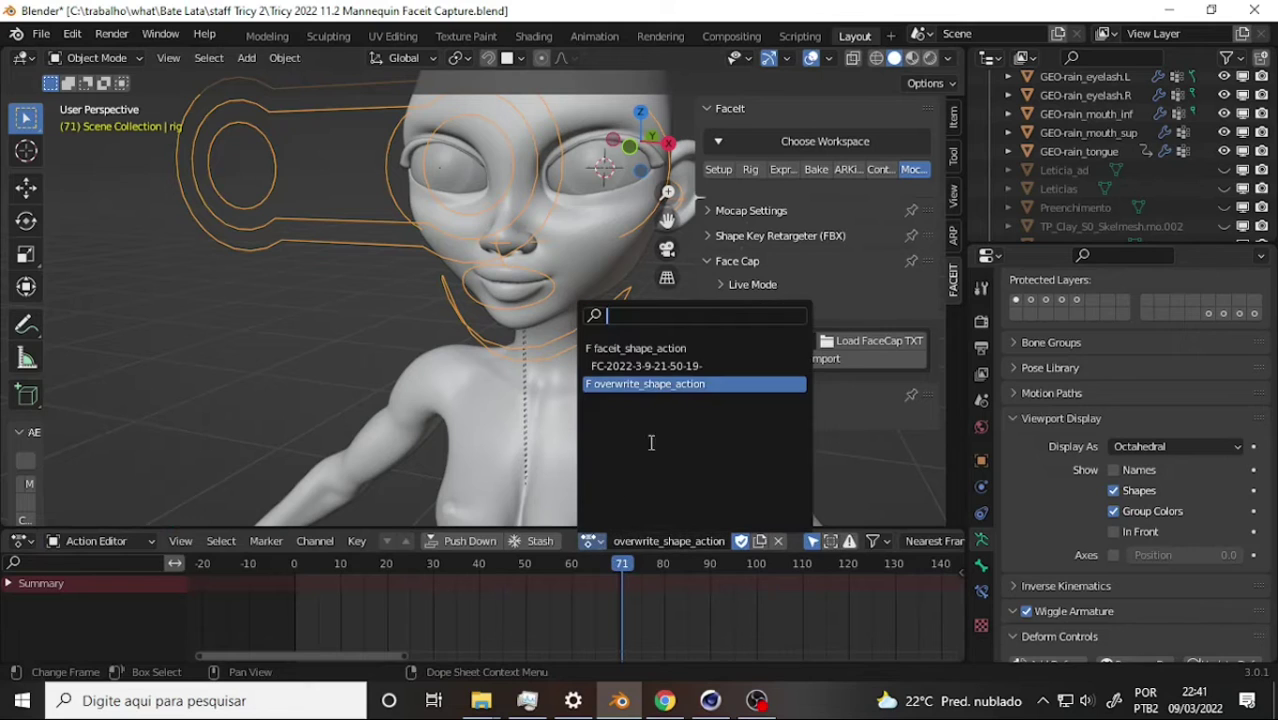
{"action": "left_click", "coordinate": [660, 370]}
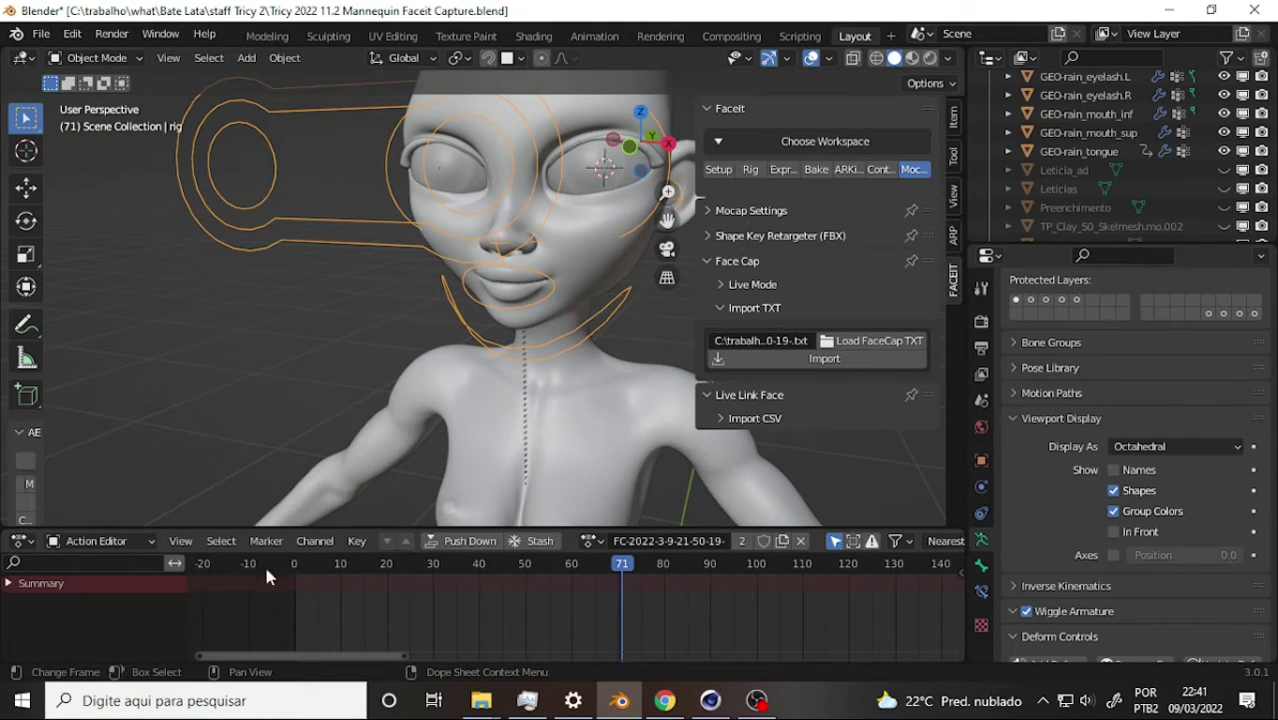
Scrub the action from frame 0 forward to about frame 79 to check it.
{"action": "left_click_drag", "start_coordinate": [628, 572], "coordinate": [294, 565]}
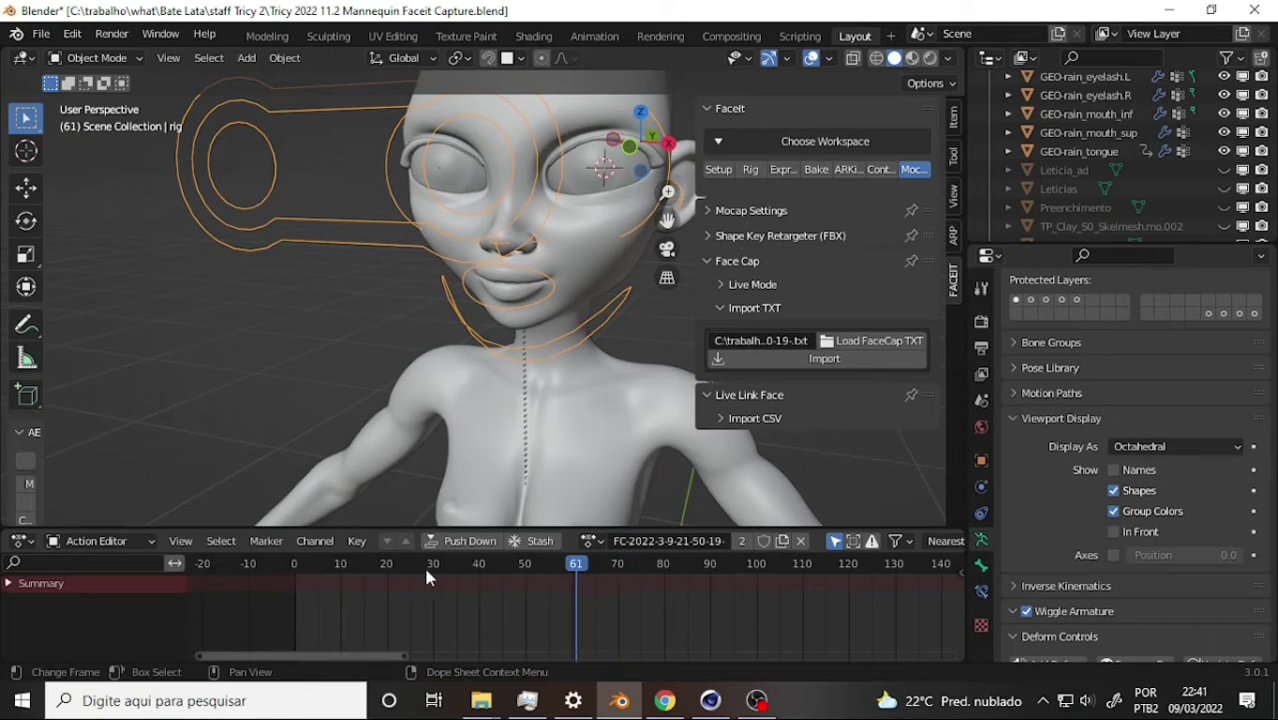
{"action": "left_click_drag", "start_coordinate": [425, 563], "coordinate": [622, 565]}
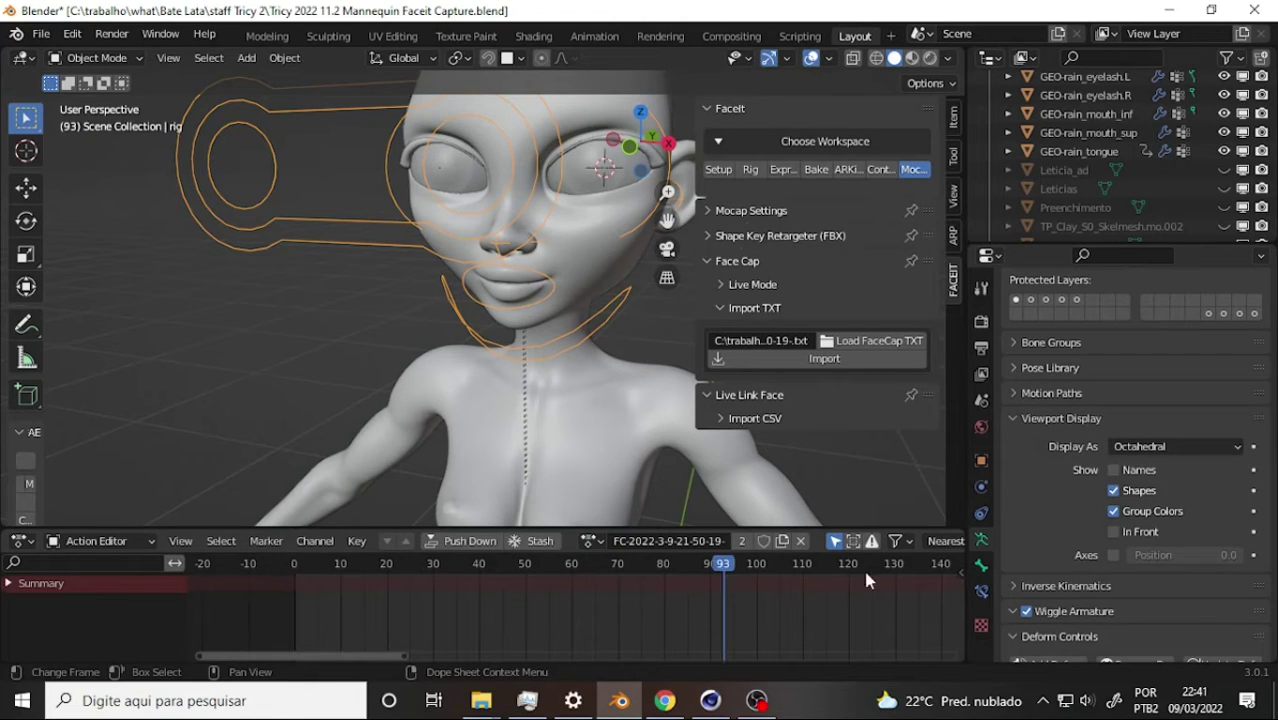
{"action": "key", "text": "space"}
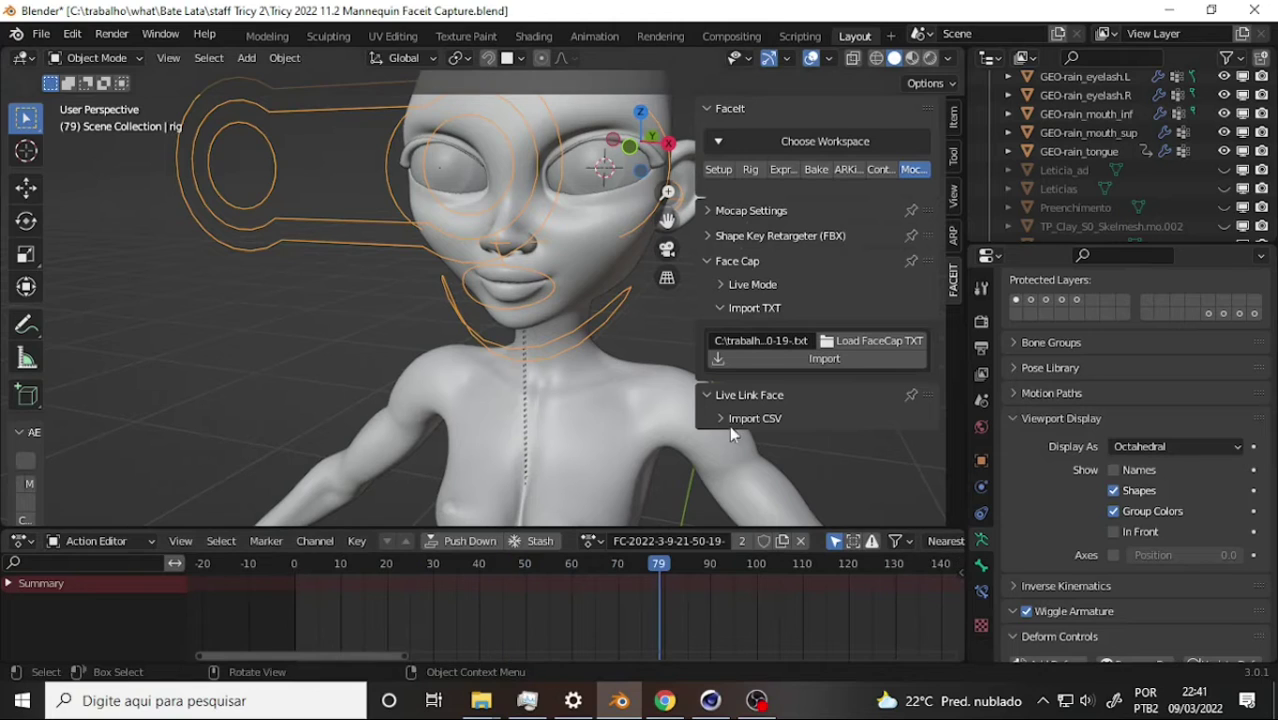
Select the TricyRain_nude mesh and bake the Faceit rig into ARKit shape keys from the Bake options.
{"action": "left_click", "coordinate": [615, 241]}
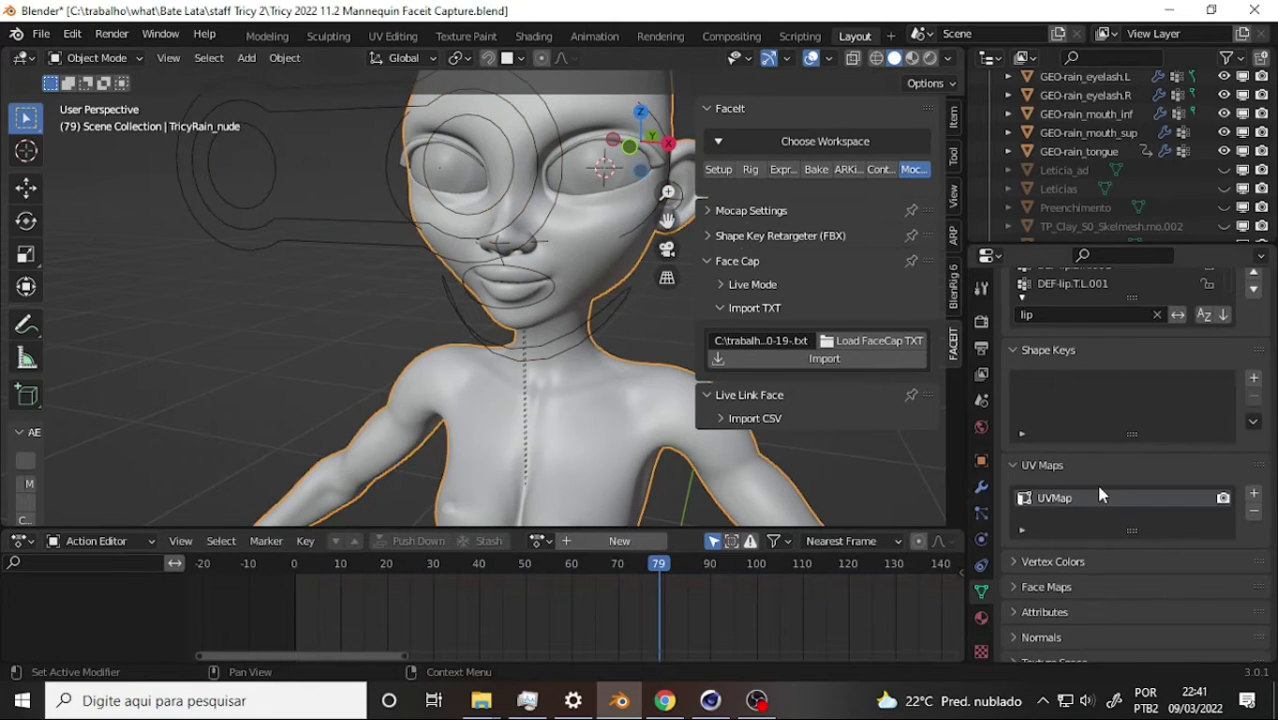
{"action": "mouse_move", "coordinate": [659, 570]}
{"action": "left_mouse_down"}
{"action": "mouse_move", "coordinate": [317, 558]}
{"action": "mouse_move", "coordinate": [483, 563]}
{"action": "left_mouse_up"}
{"action": "key", "text": "Right"}
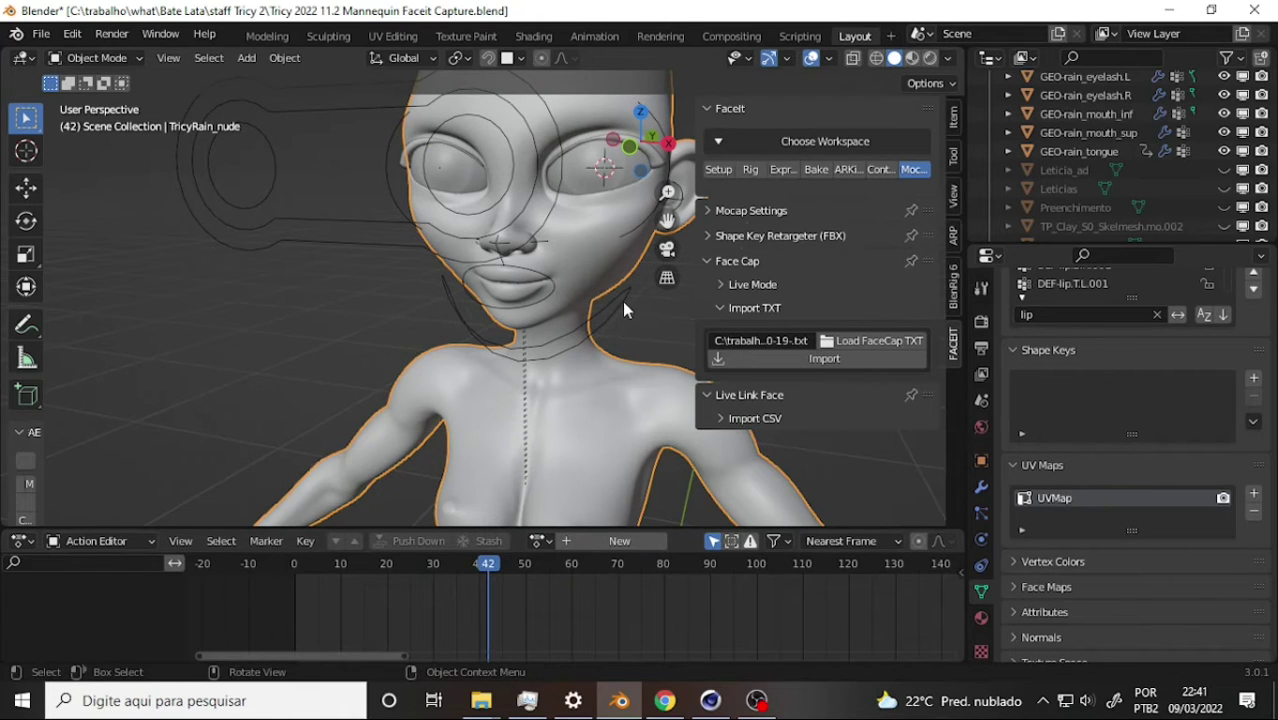
{"action": "left_click", "coordinate": [818, 170]}
{"action": "left_click", "coordinate": [816, 228]}
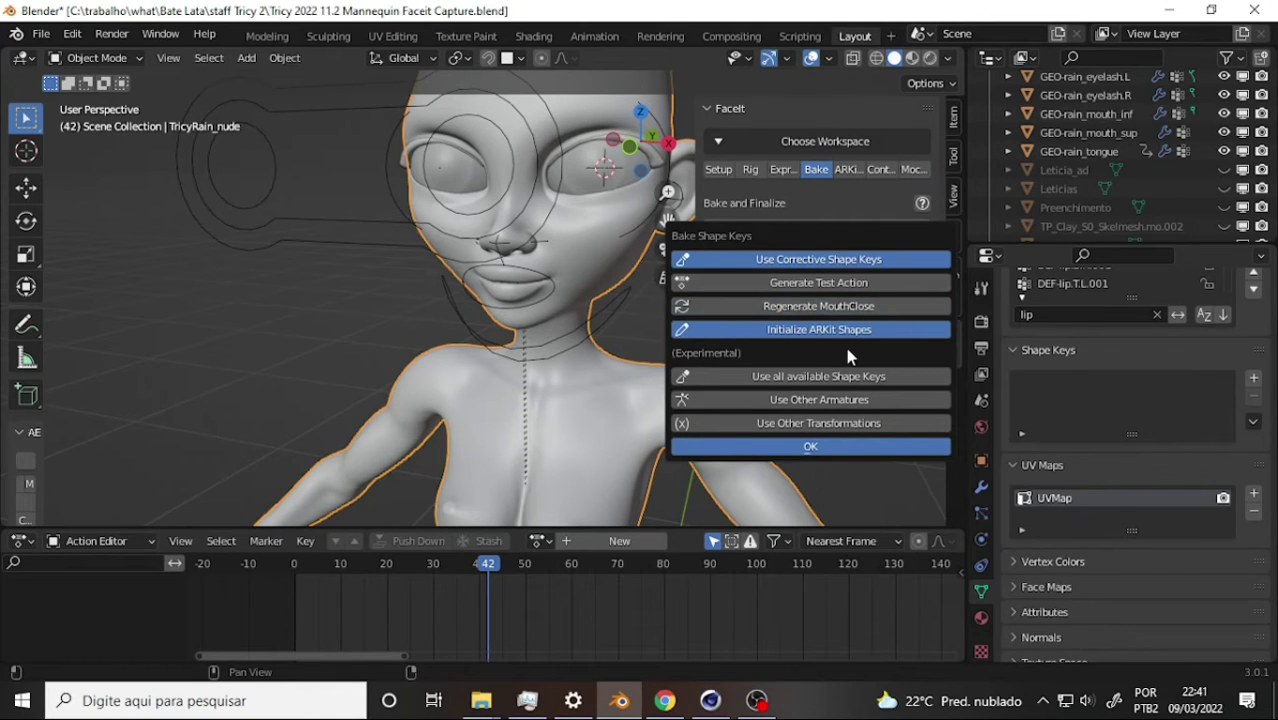
{"action": "left_click", "coordinate": [800, 450]}
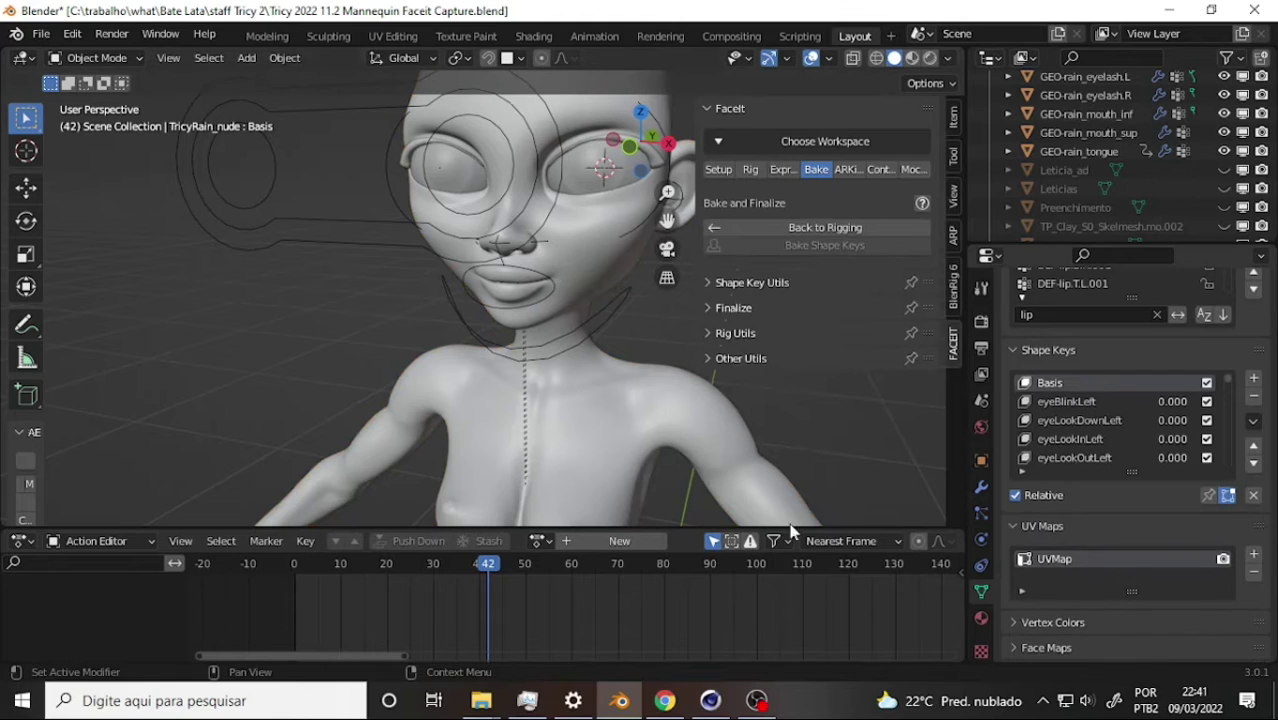
{"action": "left_click_drag", "start_coordinate": [492, 570], "coordinate": [495, 576]}
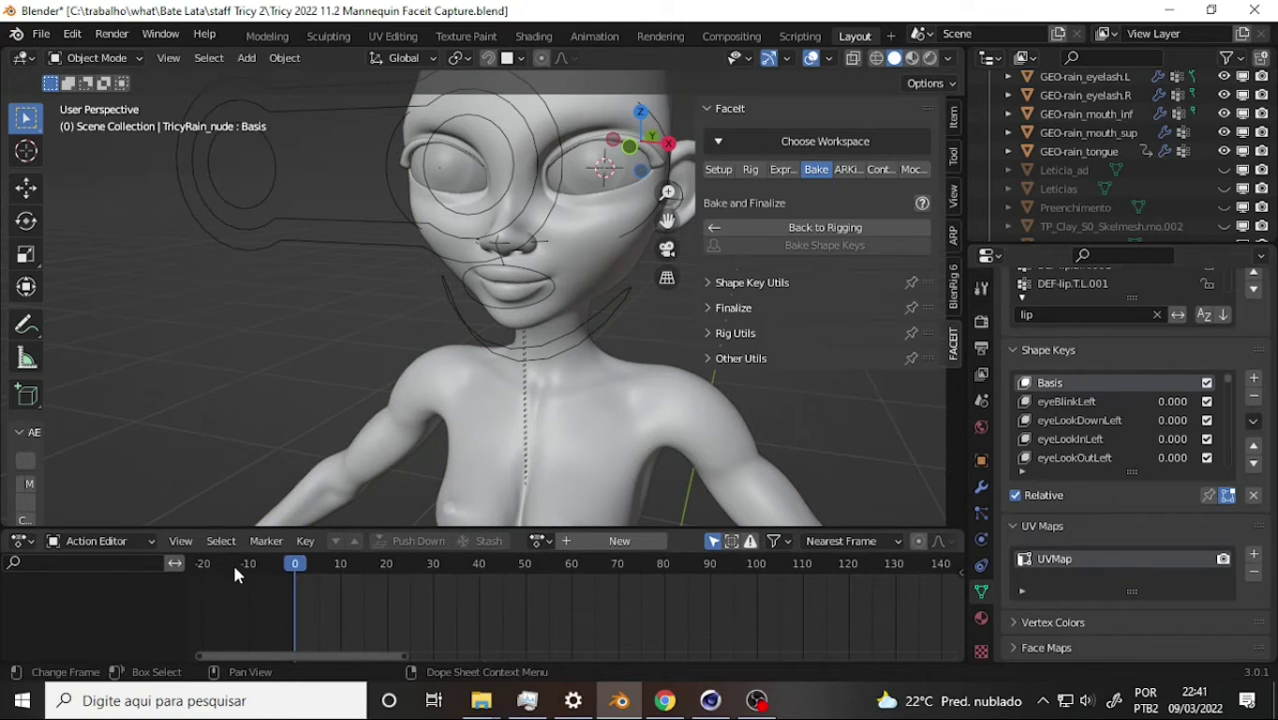
{"action": "left_click", "coordinate": [541, 541]}
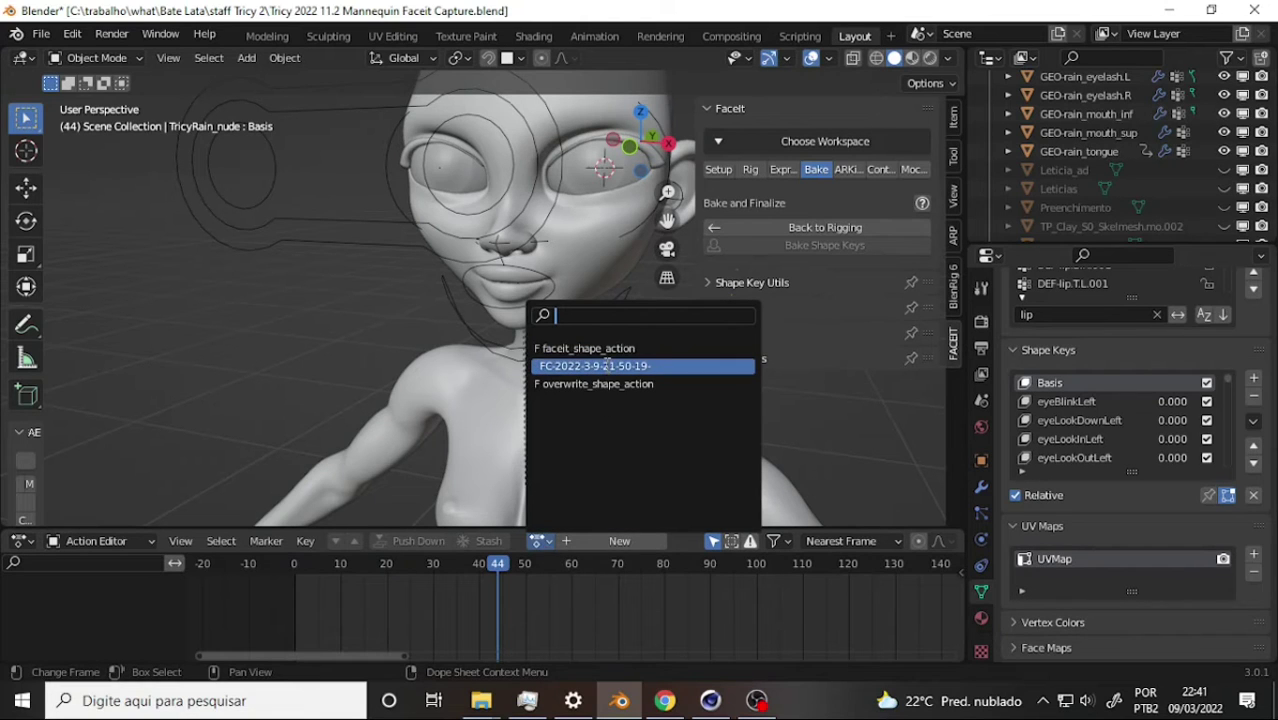
{"action": "key", "text": "Return"}
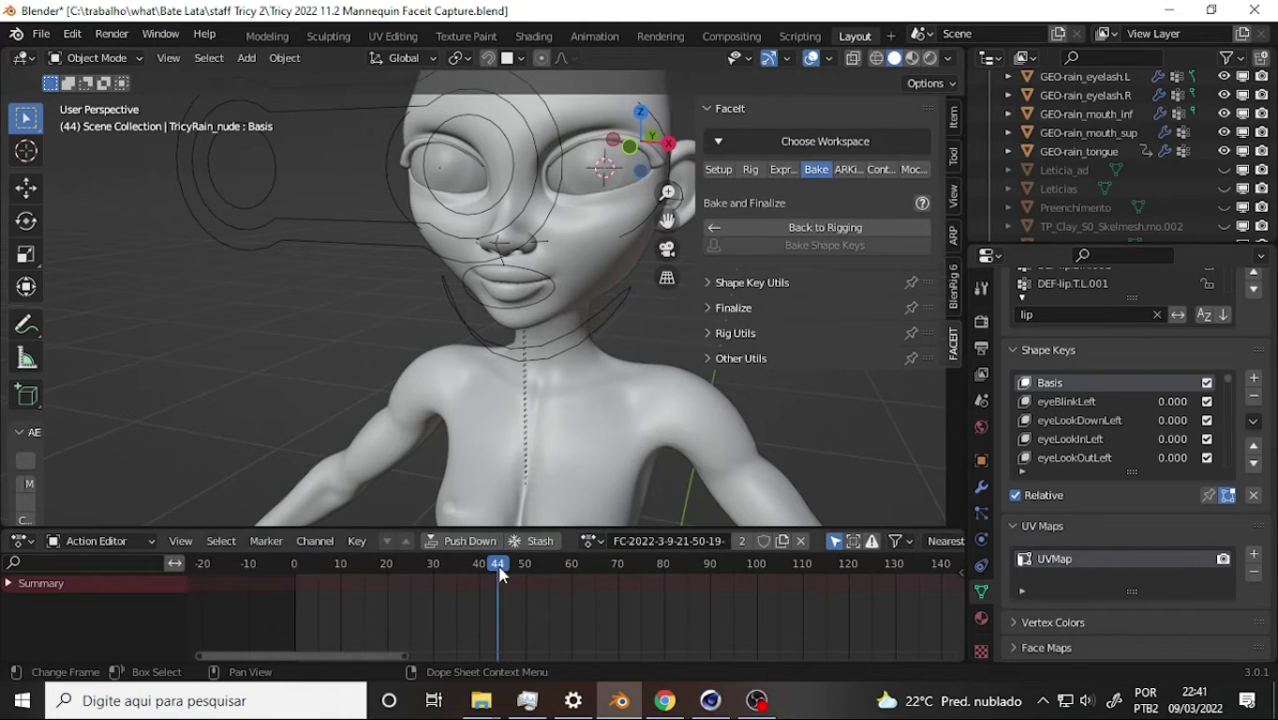
{"action": "mouse_move", "coordinate": [500, 572]}
{"action": "left_mouse_down"}
{"action": "mouse_move", "coordinate": [300, 560]}
{"action": "mouse_move", "coordinate": [718, 561]}
{"action": "mouse_move", "coordinate": [363, 560]}
{"action": "left_mouse_up"}
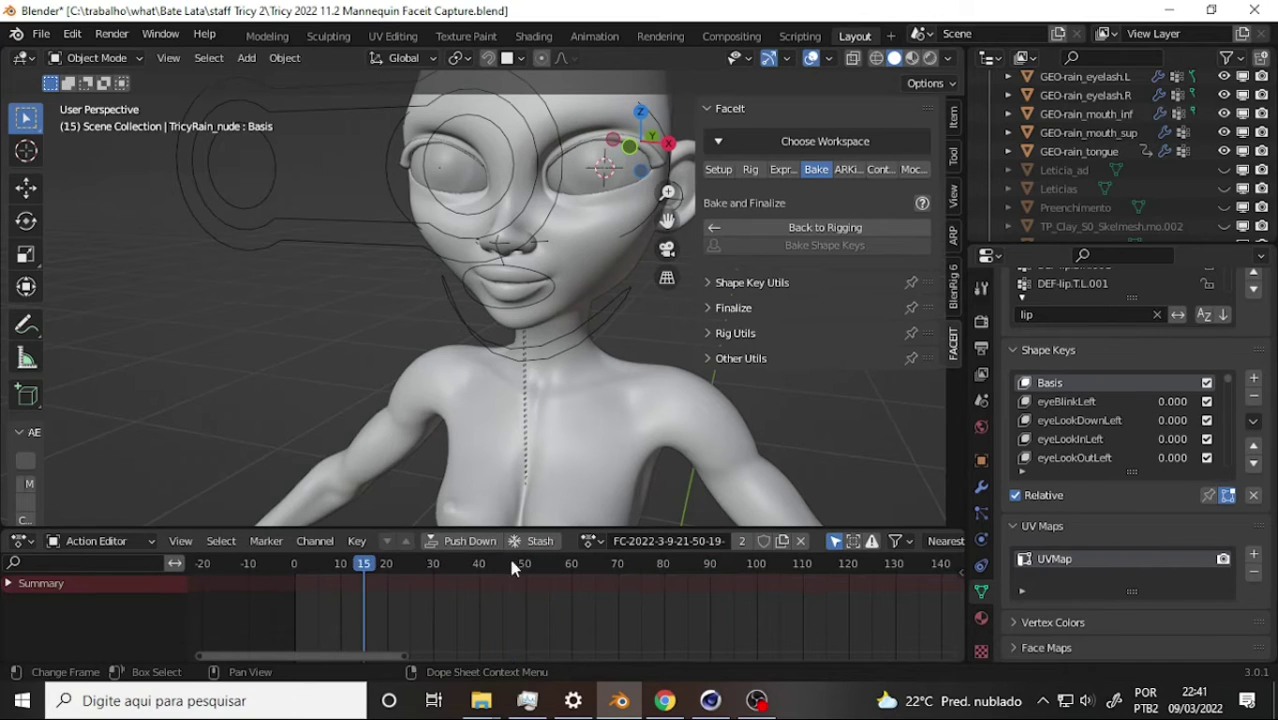
{"action": "key", "text": "Up"}
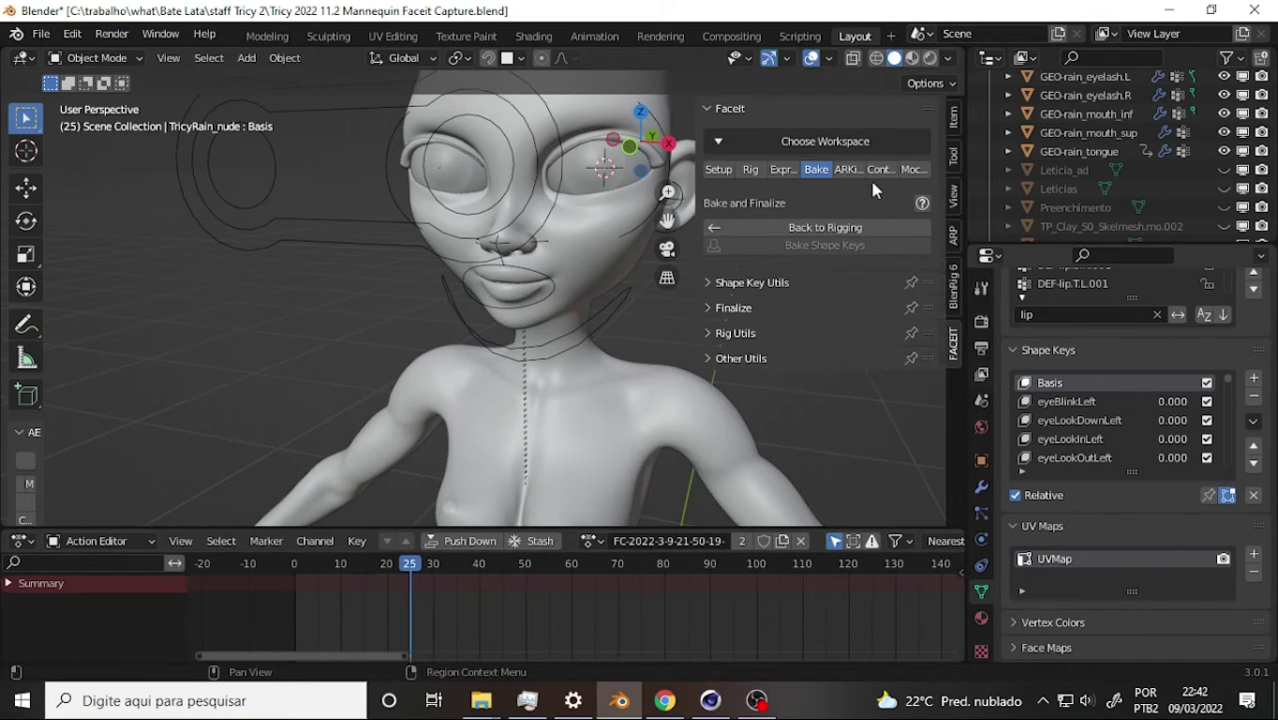
Import the Face Cap TXT mocap into the active action on the shape keys.
{"action": "left_click", "coordinate": [910, 171]}
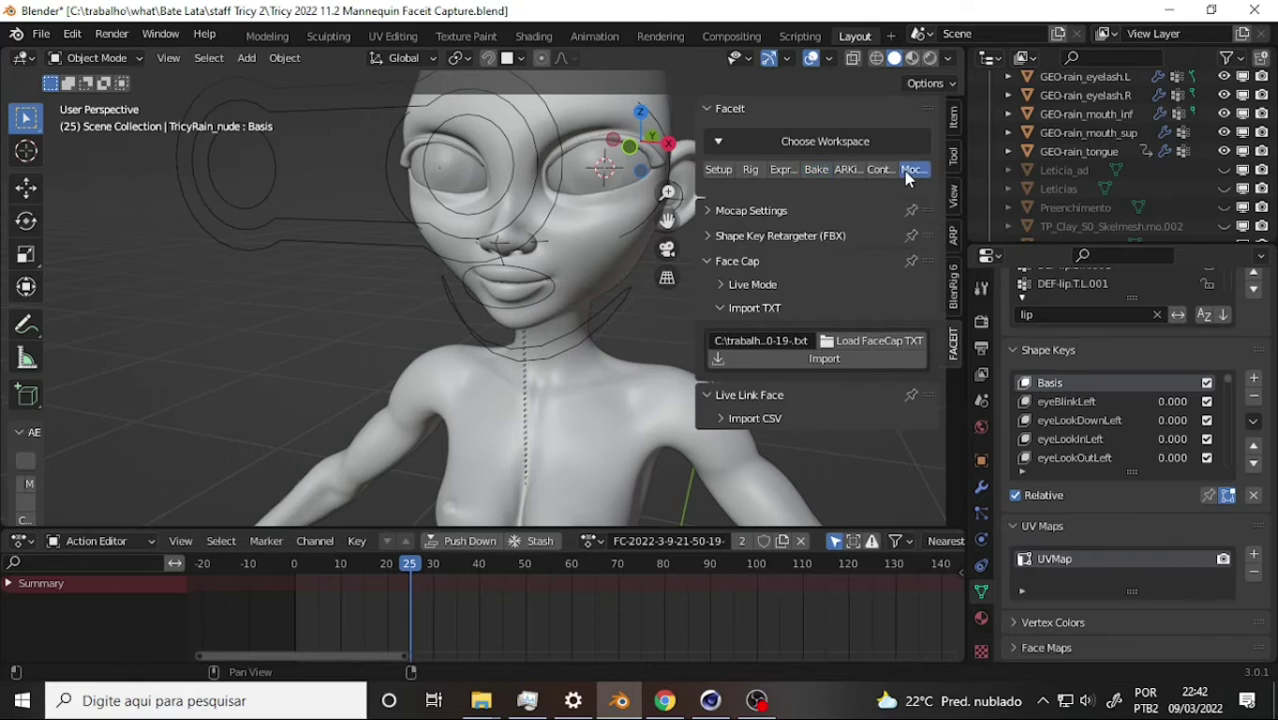
{"action": "left_click", "coordinate": [810, 359]}
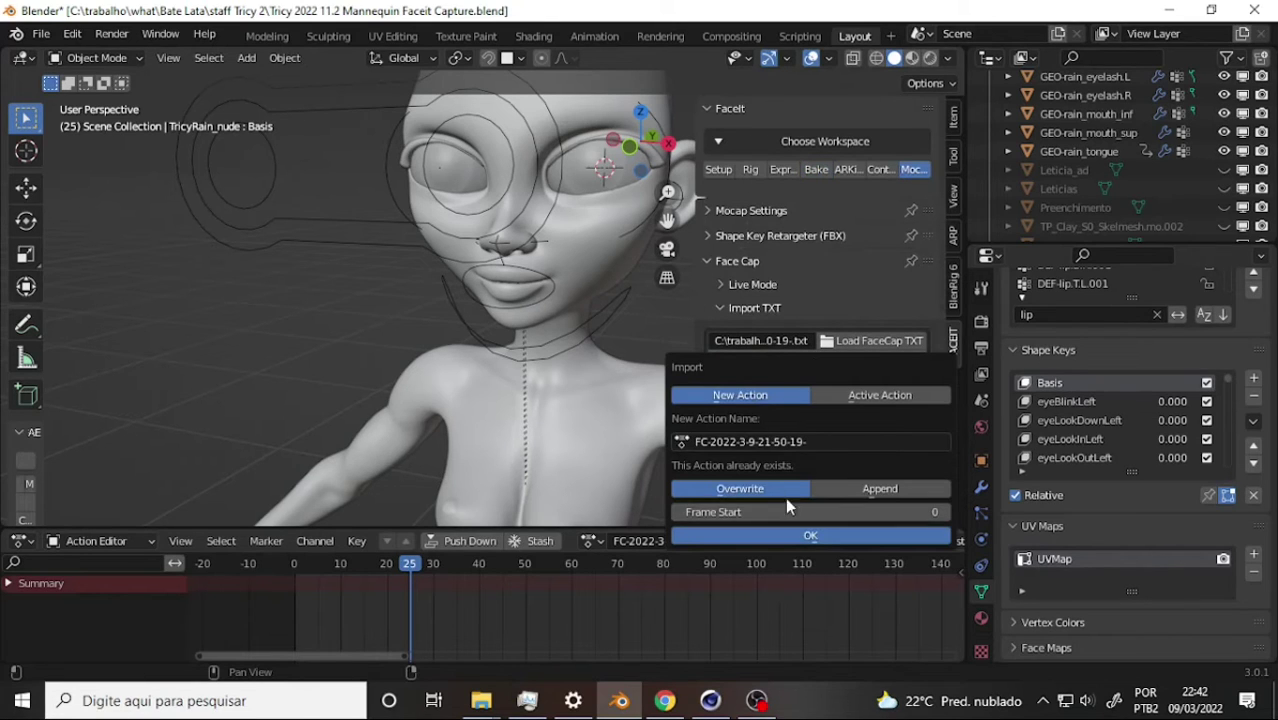
{"action": "left_click", "coordinate": [880, 395]}
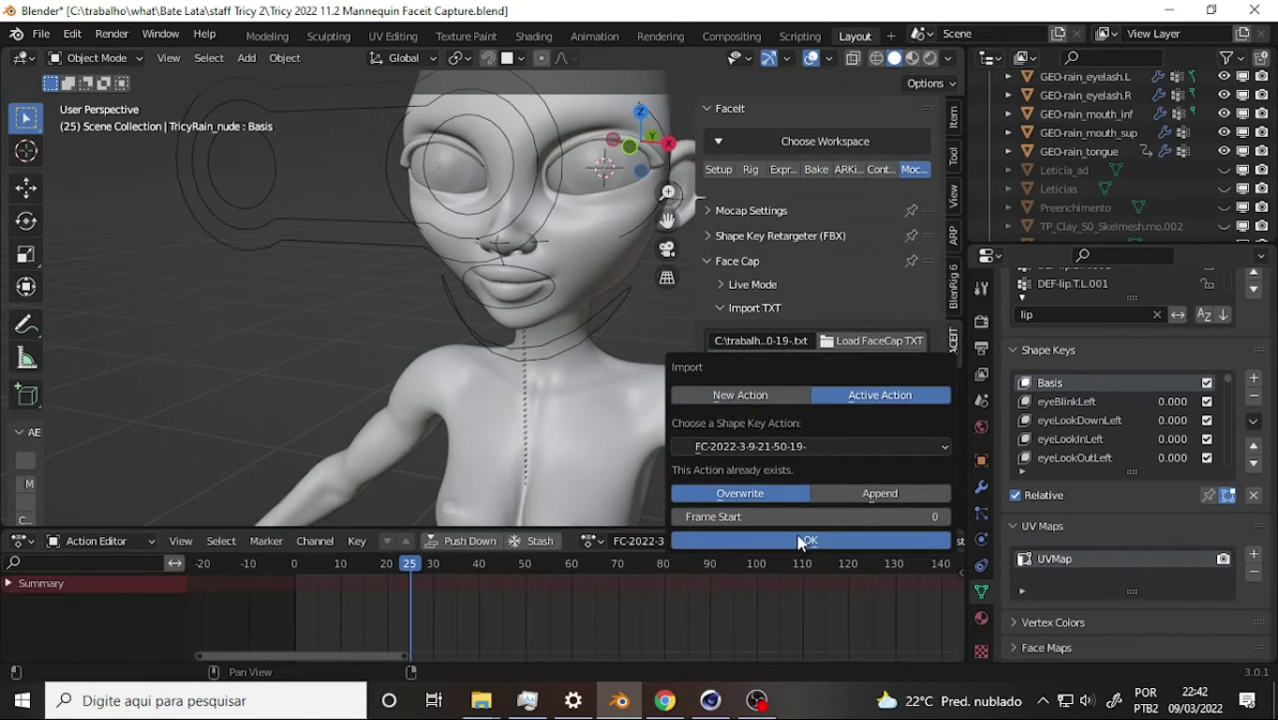
{"action": "left_click", "coordinate": [800, 541]}
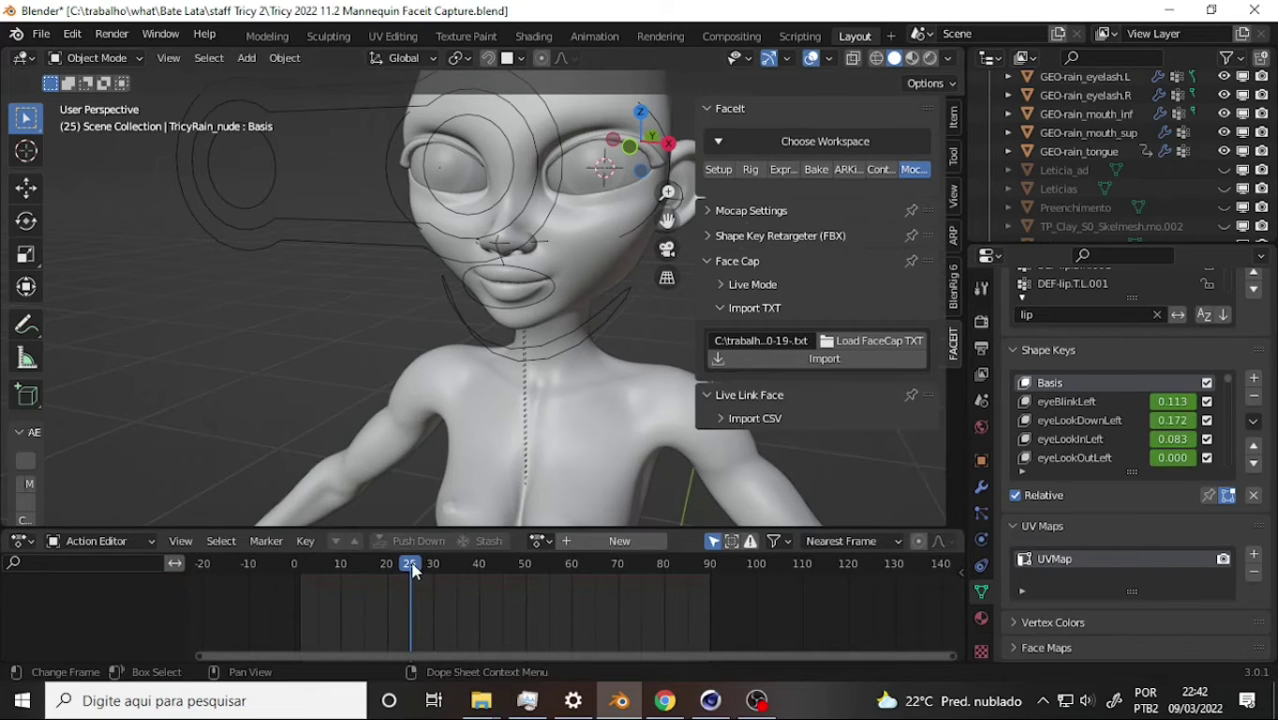
Scrub to frame 134 and back to frame 50, then step to frame 53 while watching shape-key values.
{"action": "left_click_drag", "start_coordinate": [413, 568], "coordinate": [617, 565]}
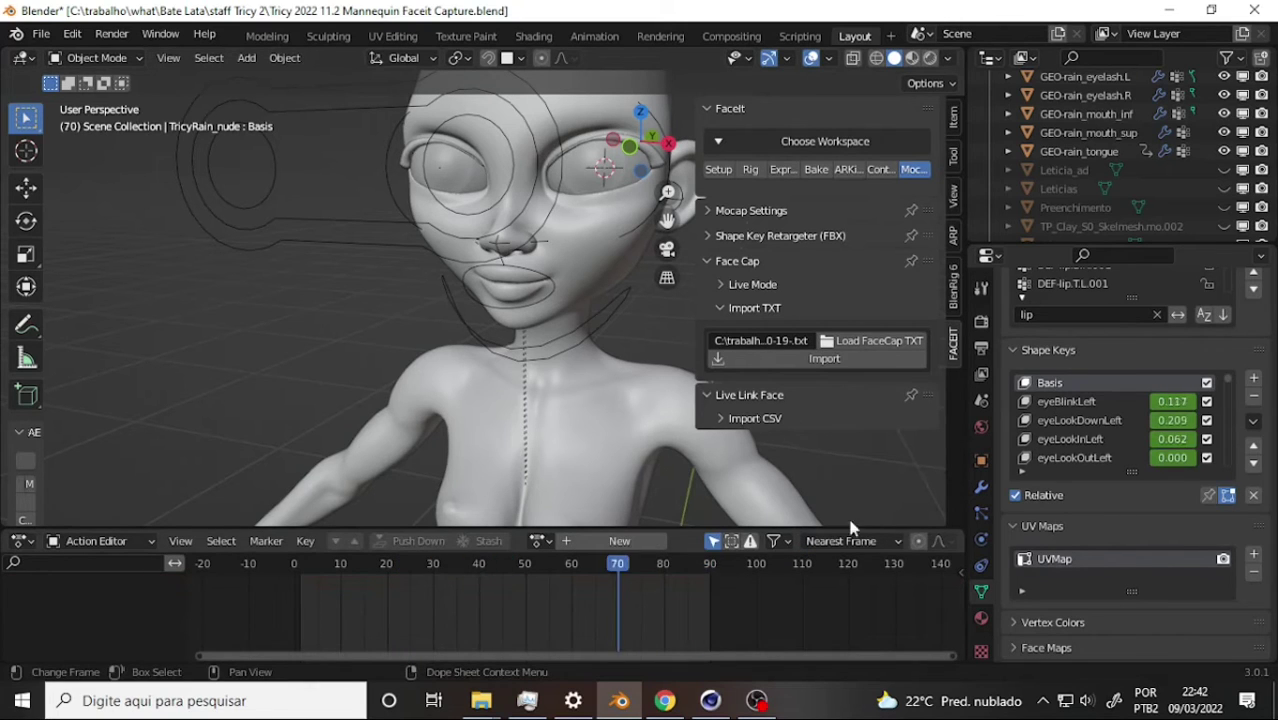
{"action": "mouse_move", "coordinate": [483, 568]}
{"action": "left_mouse_down"}
{"action": "mouse_move", "coordinate": [913, 568]}
{"action": "mouse_move", "coordinate": [467, 574]}
{"action": "mouse_move", "coordinate": [866, 568]}
{"action": "left_mouse_up"}
{"action": "scroll", "coordinate": [1160, 460], "scroll_direction": "down", "scroll_amount": 5}
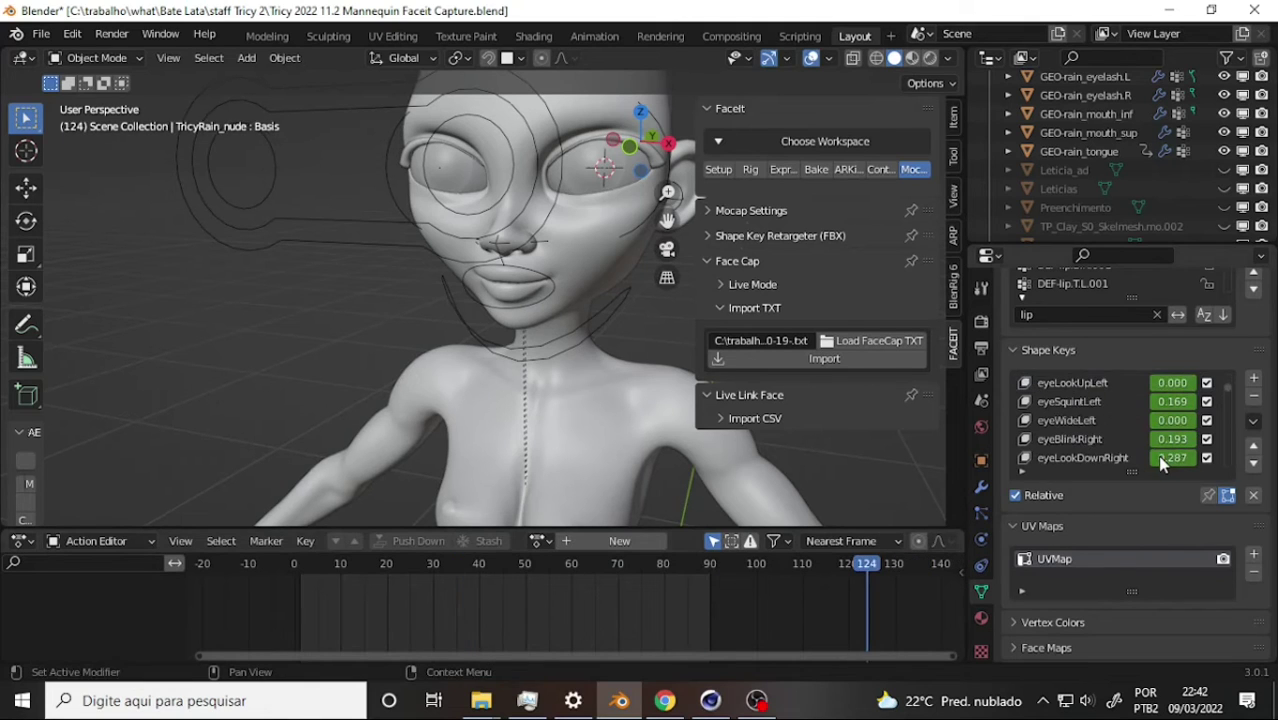
{"action": "scroll", "coordinate": [1157, 455], "scroll_direction": "down", "scroll_amount": 3}
{"action": "scroll", "coordinate": [1157, 455], "scroll_direction": "down", "scroll_amount": 3}
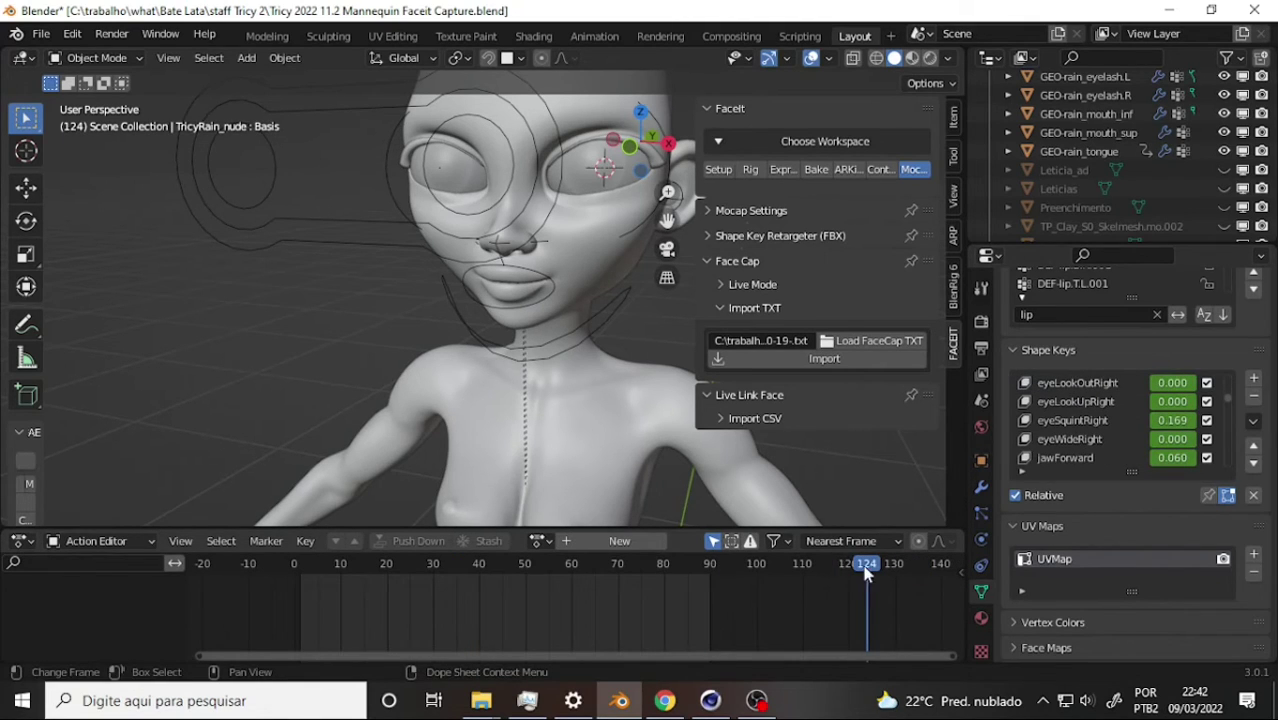
{"action": "left_click_drag", "start_coordinate": [344, 565], "coordinate": [524, 564]}
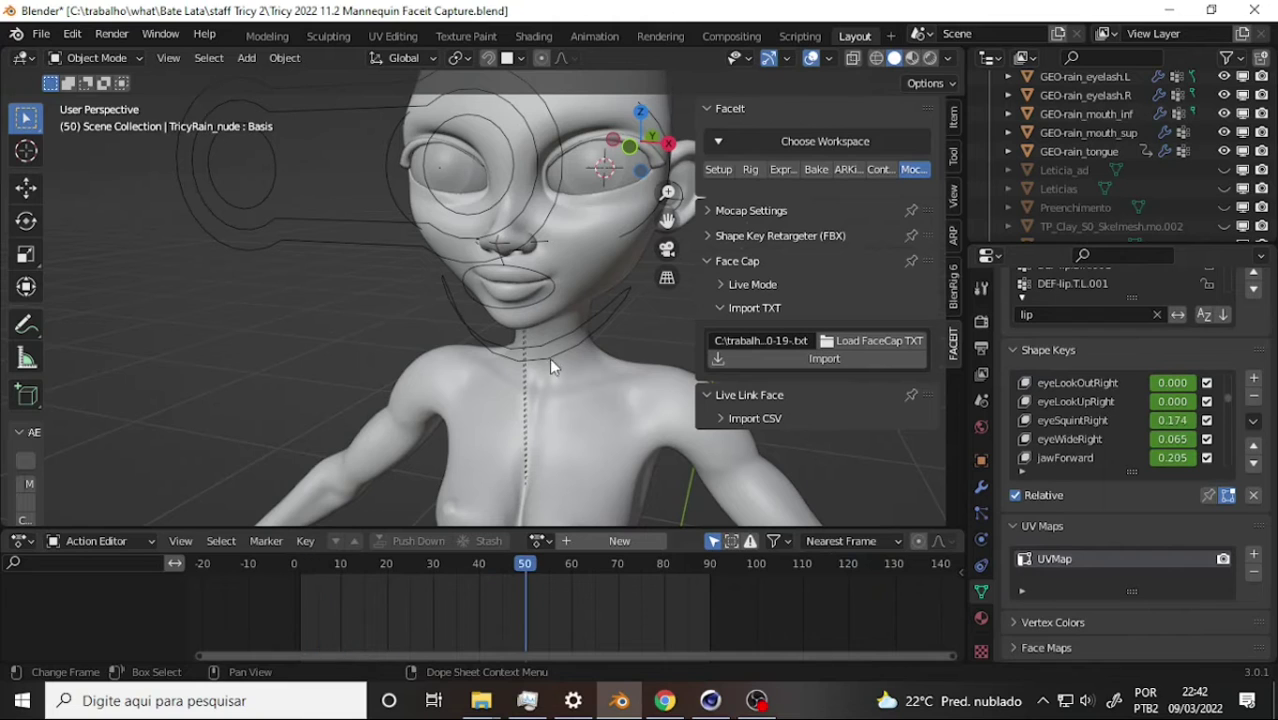
{"action": "key", "text": "space"}
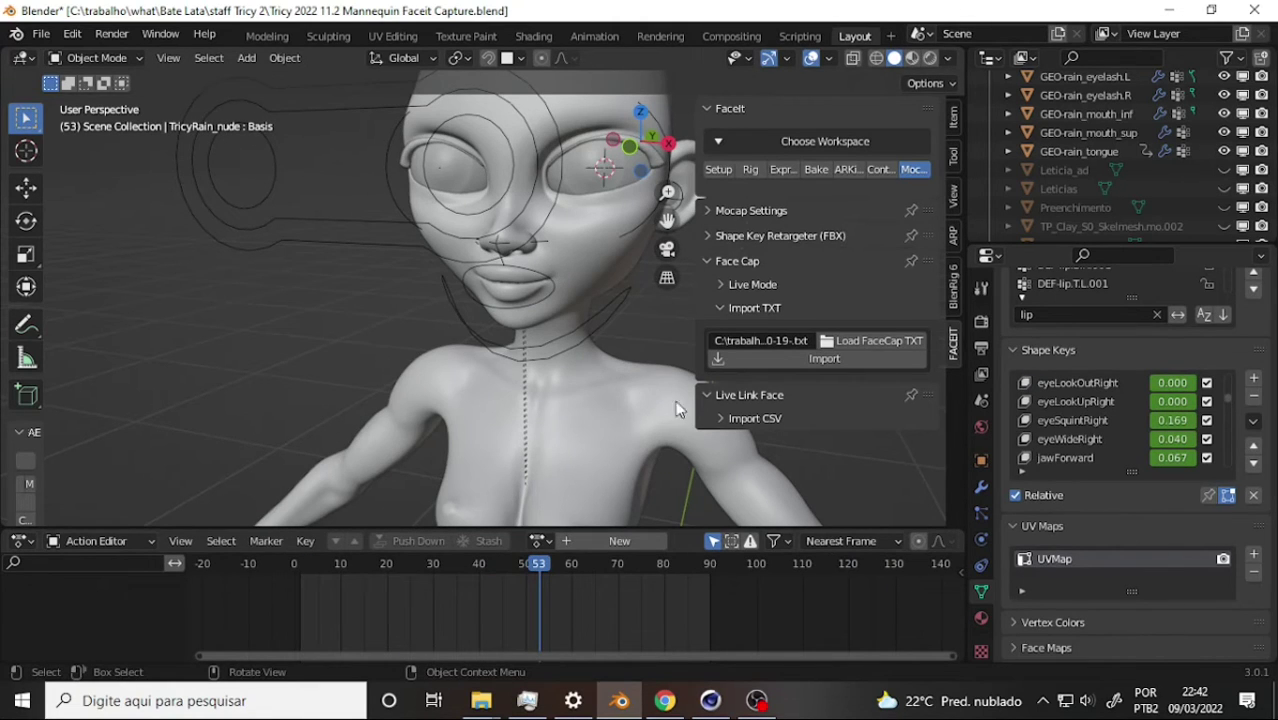
{"action": "left_click", "coordinate": [711, 703]}
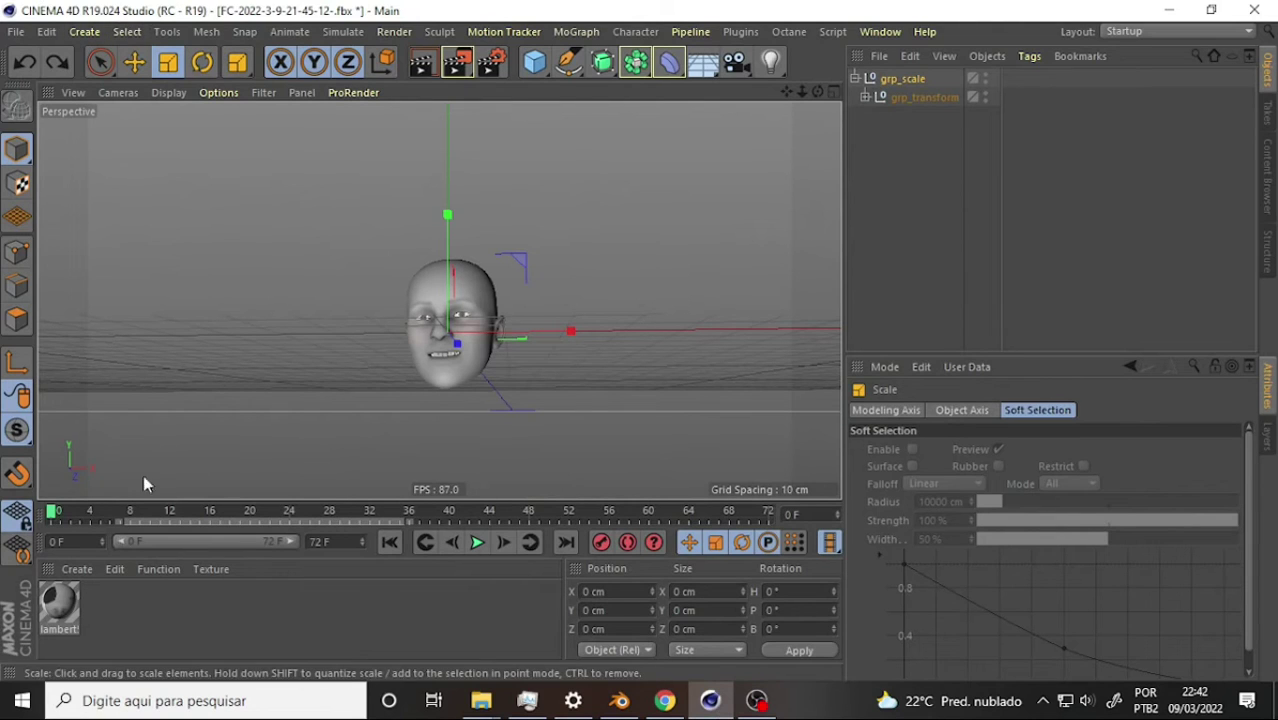
{"action": "mouse_move", "coordinate": [53, 516]}
{"action": "left_mouse_down"}
{"action": "mouse_move", "coordinate": [222, 543]}
{"action": "mouse_move", "coordinate": [740, 517]}
{"action": "mouse_move", "coordinate": [52, 517]}
{"action": "mouse_move", "coordinate": [735, 510]}
{"action": "mouse_move", "coordinate": [127, 500]}
{"action": "mouse_move", "coordinate": [579, 510]}
{"action": "mouse_move", "coordinate": [131, 512]}
{"action": "mouse_move", "coordinate": [650, 497]}
{"action": "mouse_move", "coordinate": [48, 512]}
{"action": "mouse_move", "coordinate": [700, 512]}
{"action": "mouse_move", "coordinate": [91, 520]}
{"action": "mouse_move", "coordinate": [311, 526]}
{"action": "mouse_move", "coordinate": [742, 508]}
{"action": "mouse_move", "coordinate": [428, 541]}
{"action": "mouse_move", "coordinate": [10, 548]}
{"action": "mouse_move", "coordinate": [128, 536]}
{"action": "mouse_move", "coordinate": [247, 552]}
{"action": "mouse_move", "coordinate": [374, 520]}
{"action": "mouse_move", "coordinate": [590, 515]}
{"action": "left_mouse_up"}
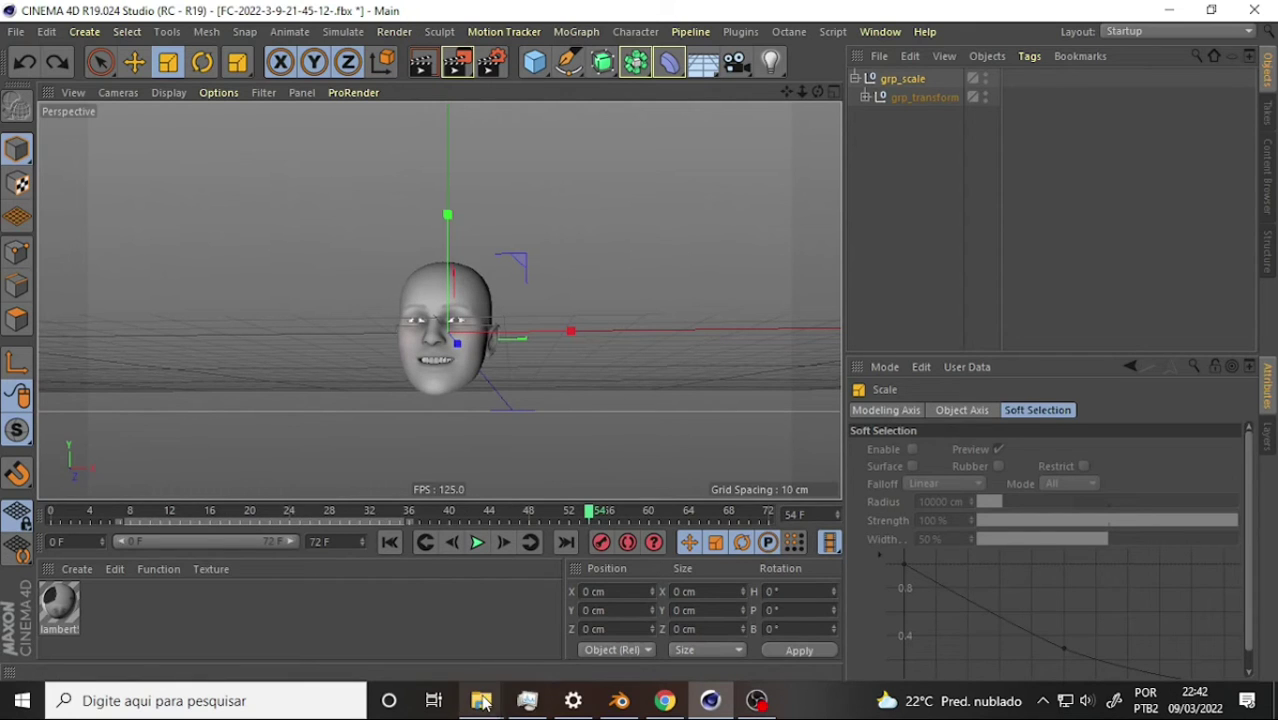
{"action": "mouse_move", "coordinate": [481, 700]}
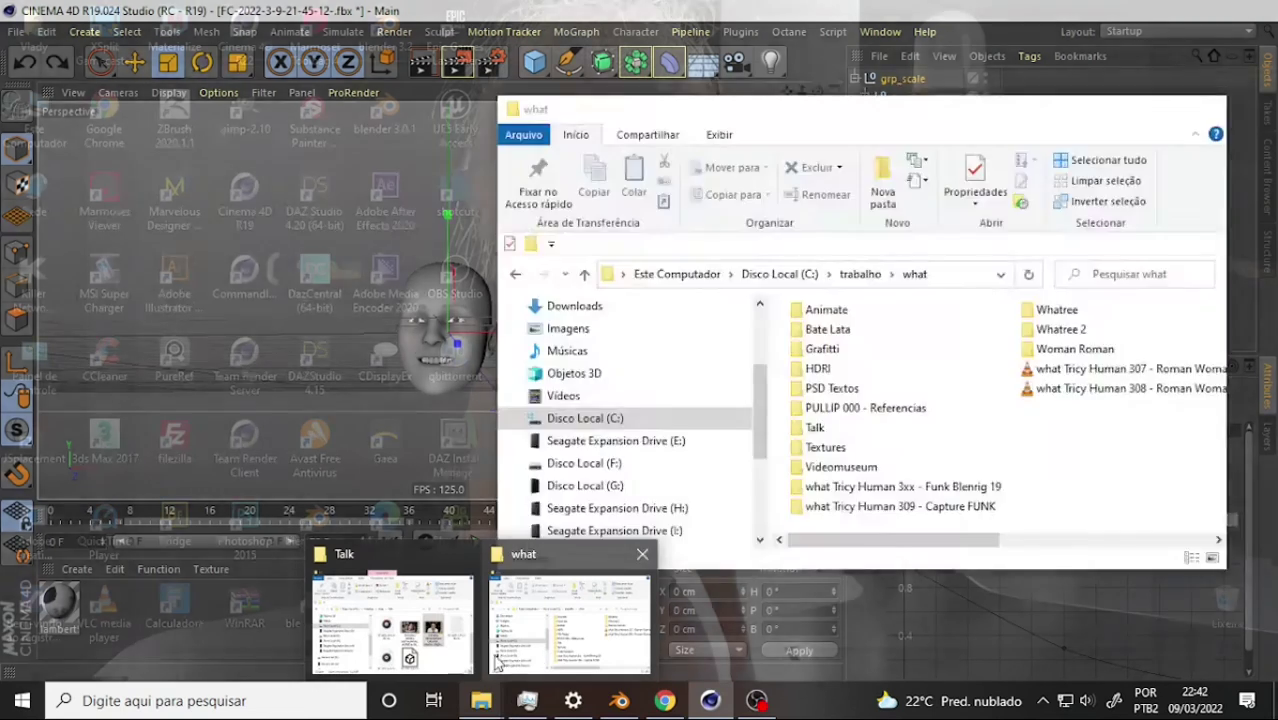
{"action": "left_click", "coordinate": [440, 660]}
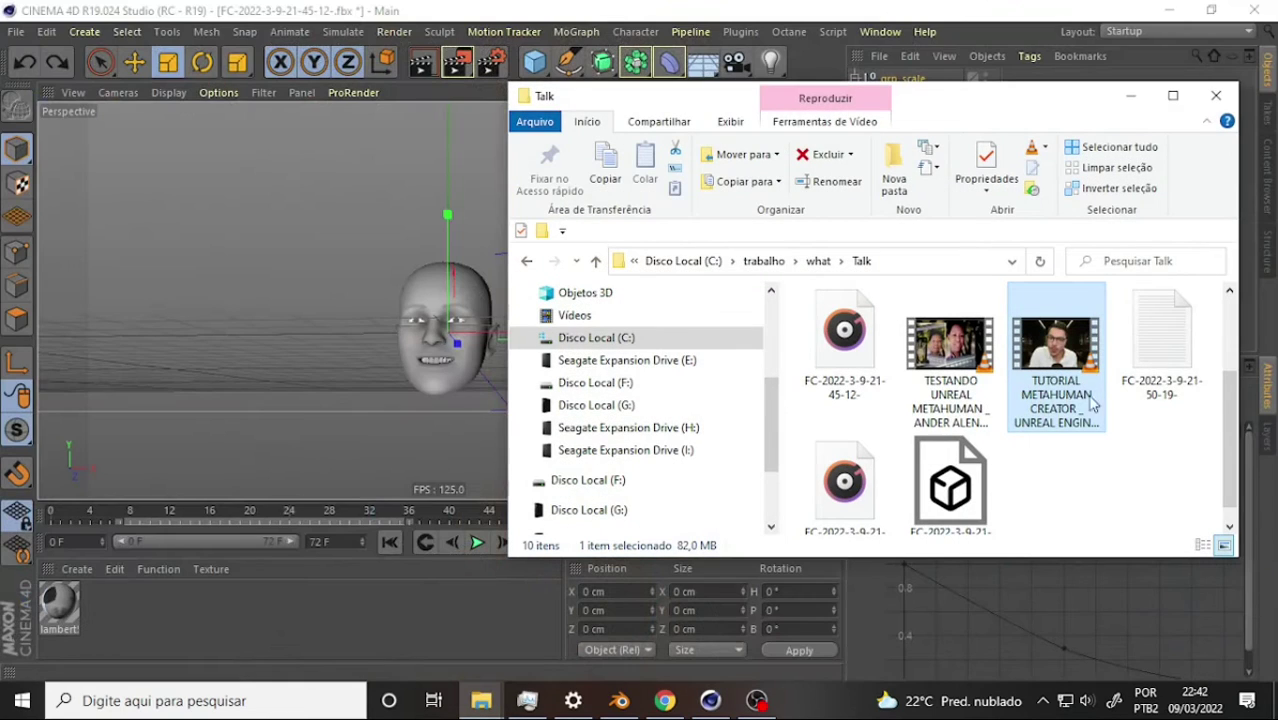
{"action": "left_click", "coordinate": [815, 480]}
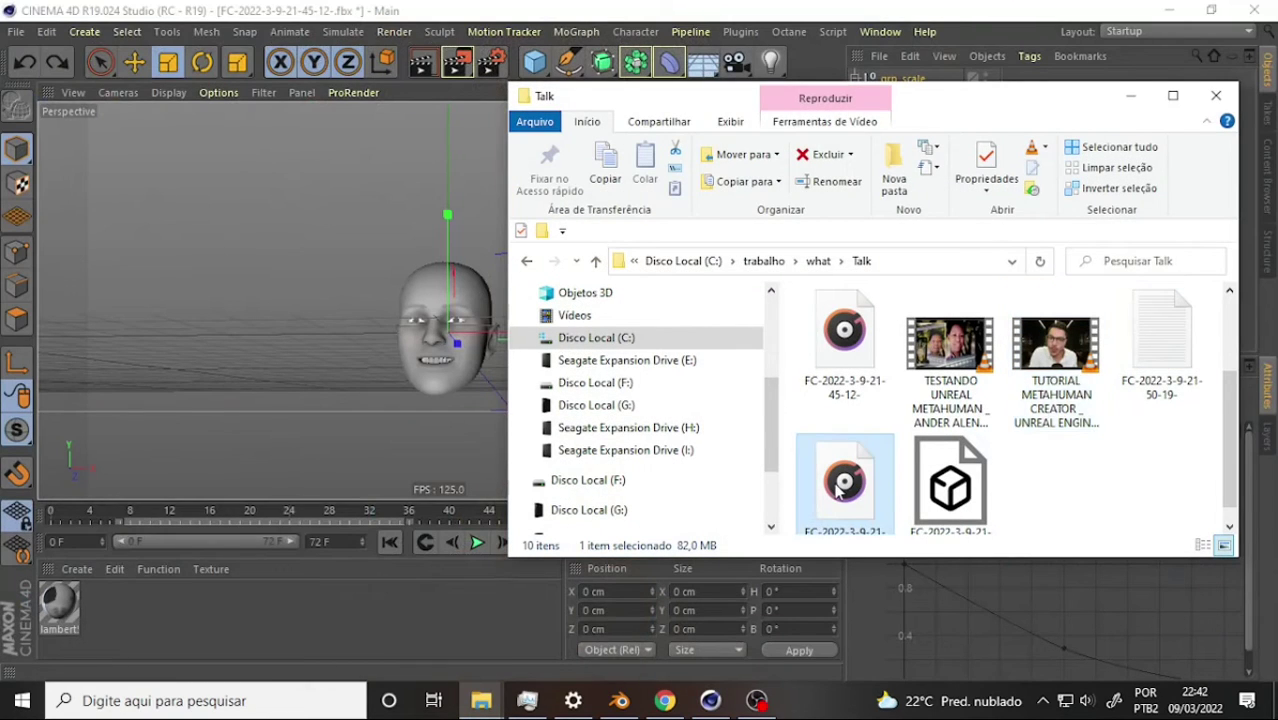
{"action": "left_click", "coordinate": [958, 470]}
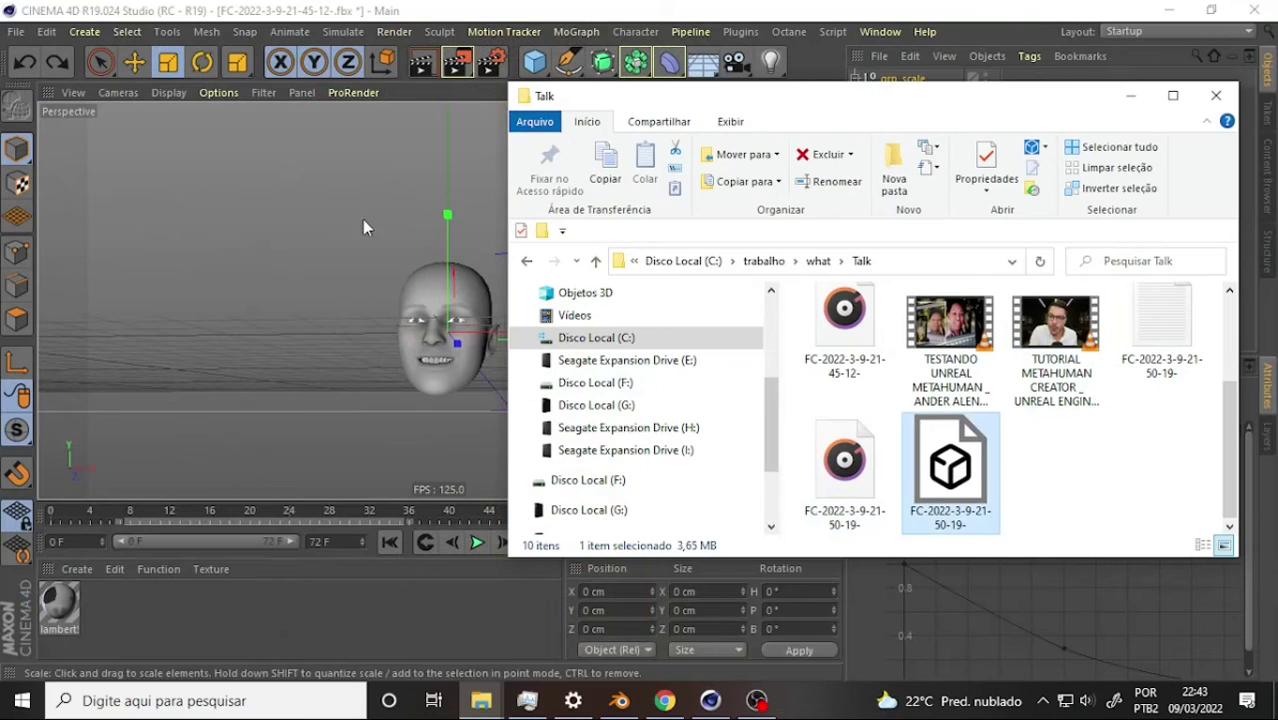
{"action": "left_click", "coordinate": [1150, 325]}
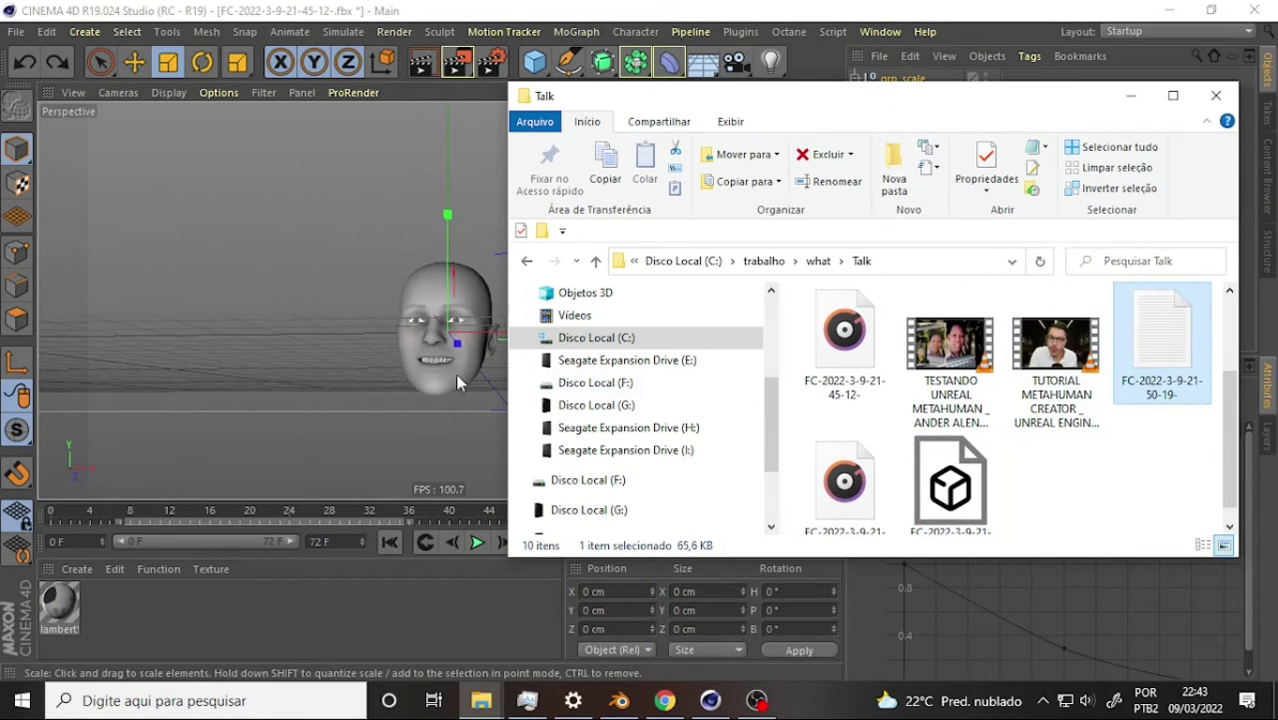
{"action": "left_click", "coordinate": [680, 10]}
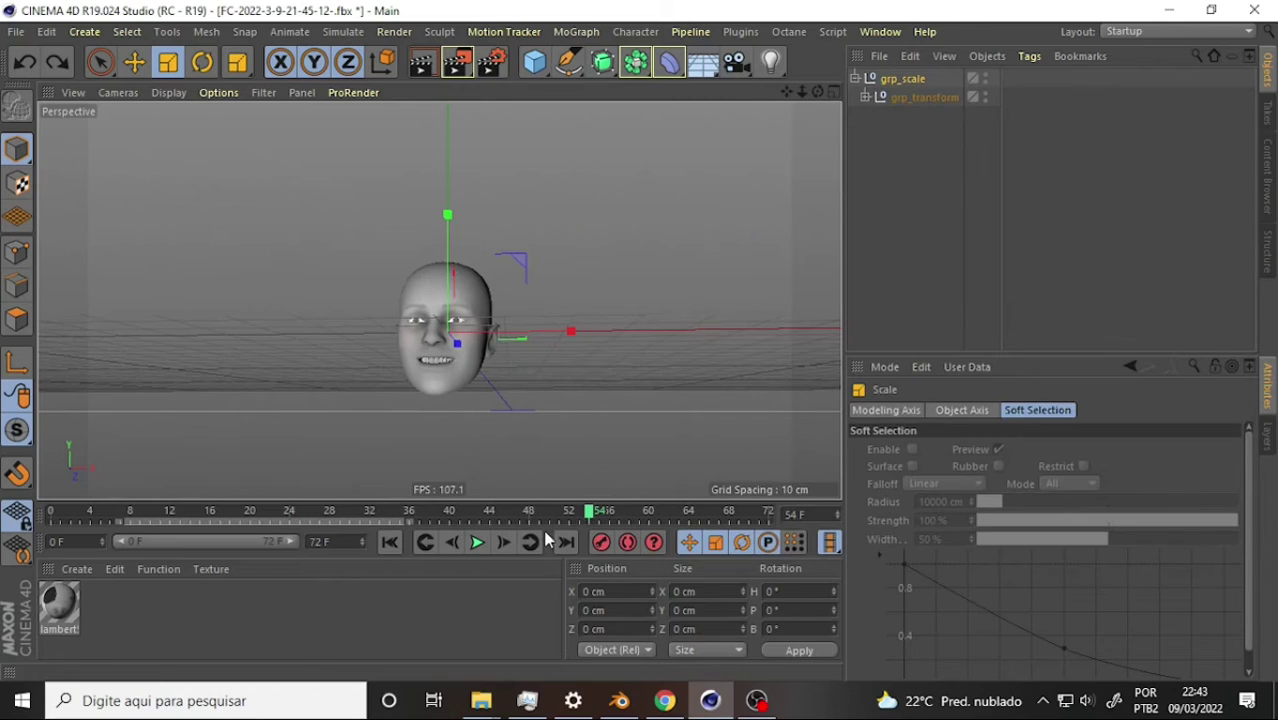
Scrub back through the head's facial animation, then minimise Cinema 4D.
{"action": "mouse_move", "coordinate": [594, 516]}
{"action": "left_mouse_down"}
{"action": "mouse_move", "coordinate": [320, 533]}
{"action": "mouse_move", "coordinate": [512, 516]}
{"action": "left_mouse_up"}
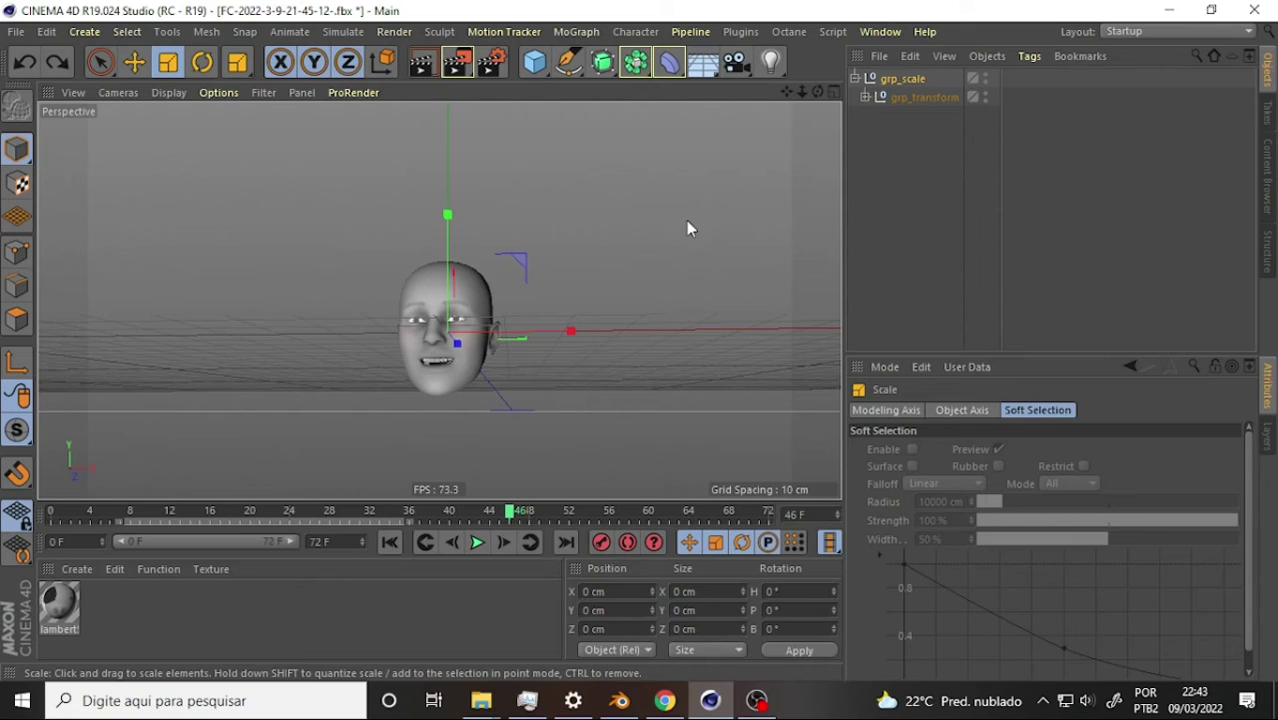
{"action": "left_click", "coordinate": [710, 701]}
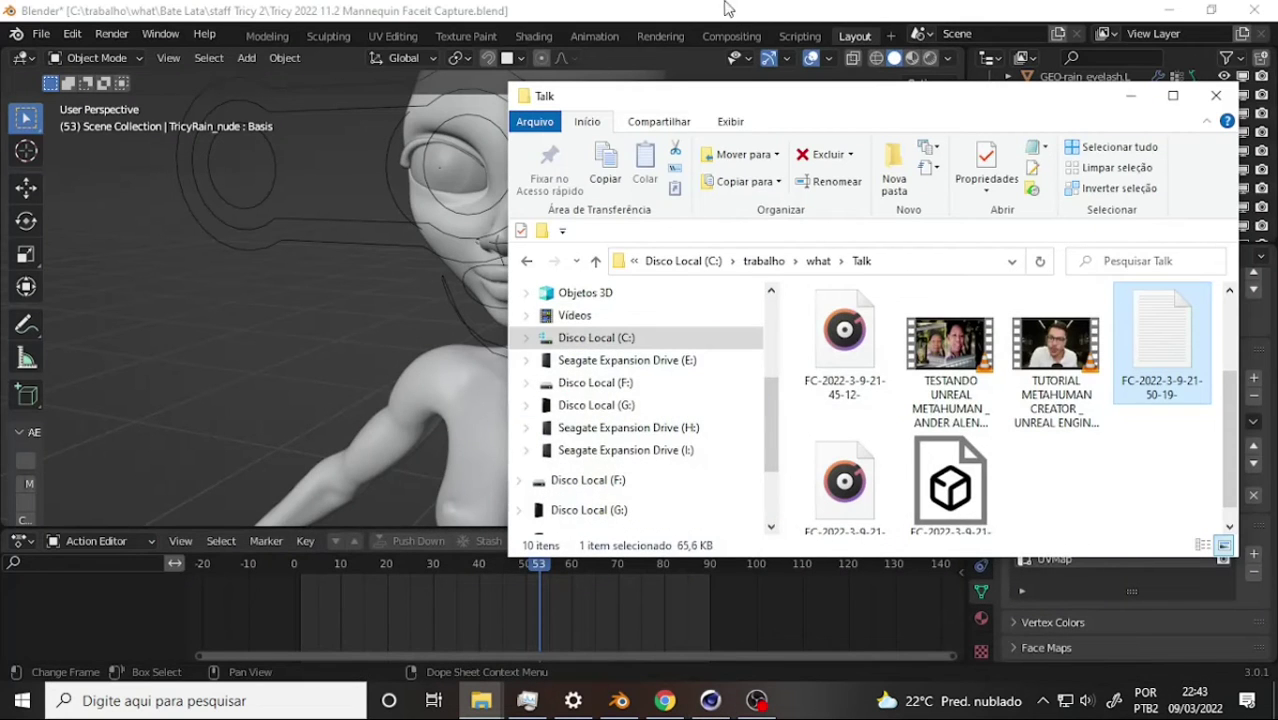
Scrub the character's mocap back and forth, comparing with Cinema 4D, ending at frame 69 (jawForward 0.074).
{"action": "left_click", "coordinate": [740, 20]}
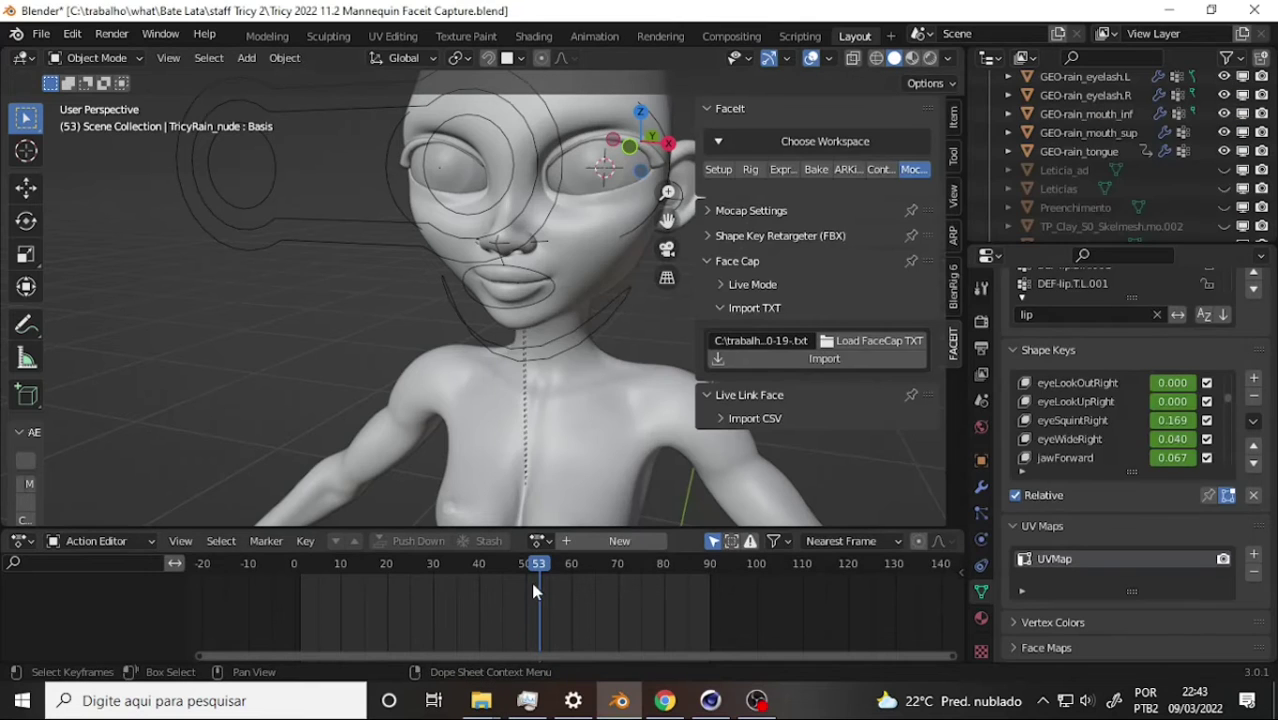
{"action": "mouse_move", "coordinate": [531, 582]}
{"action": "left_mouse_down"}
{"action": "mouse_move", "coordinate": [383, 585]}
{"action": "mouse_move", "coordinate": [479, 585]}
{"action": "left_mouse_up"}
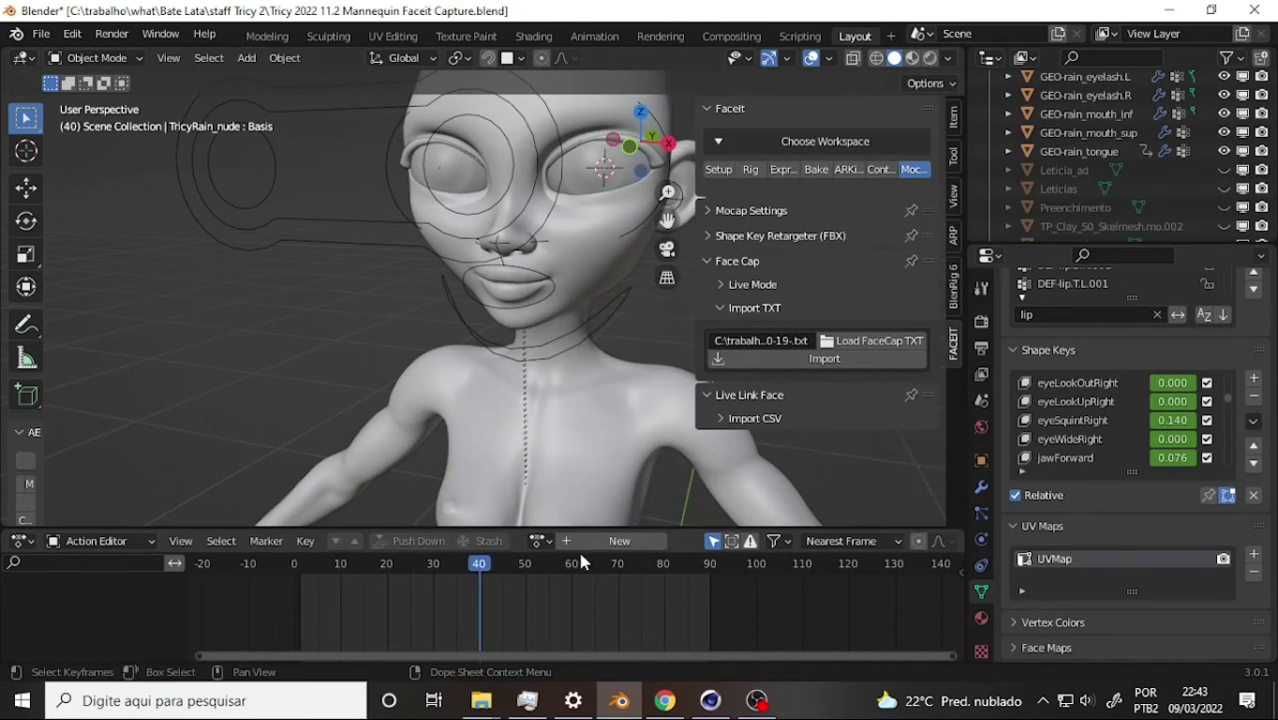
{"action": "left_click_drag", "start_coordinate": [582, 563], "coordinate": [705, 600]}
{"action": "left_click", "coordinate": [710, 700]}
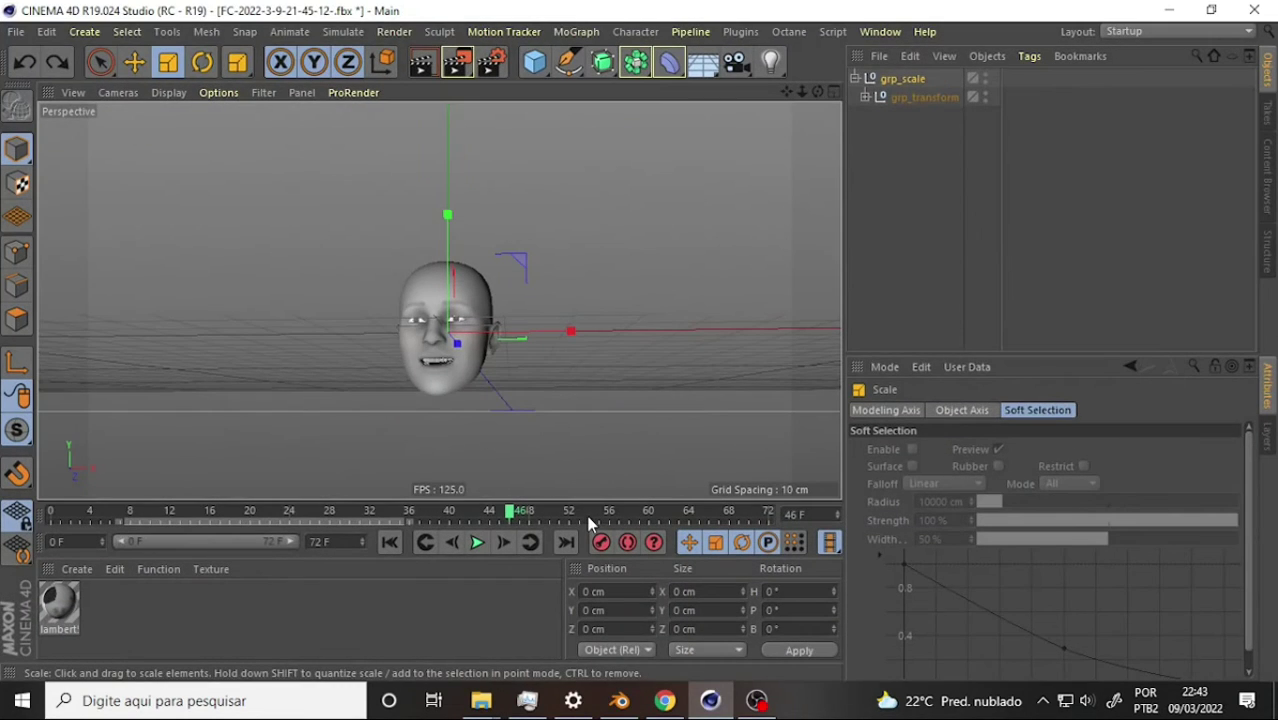
{"action": "left_click", "coordinate": [622, 700]}
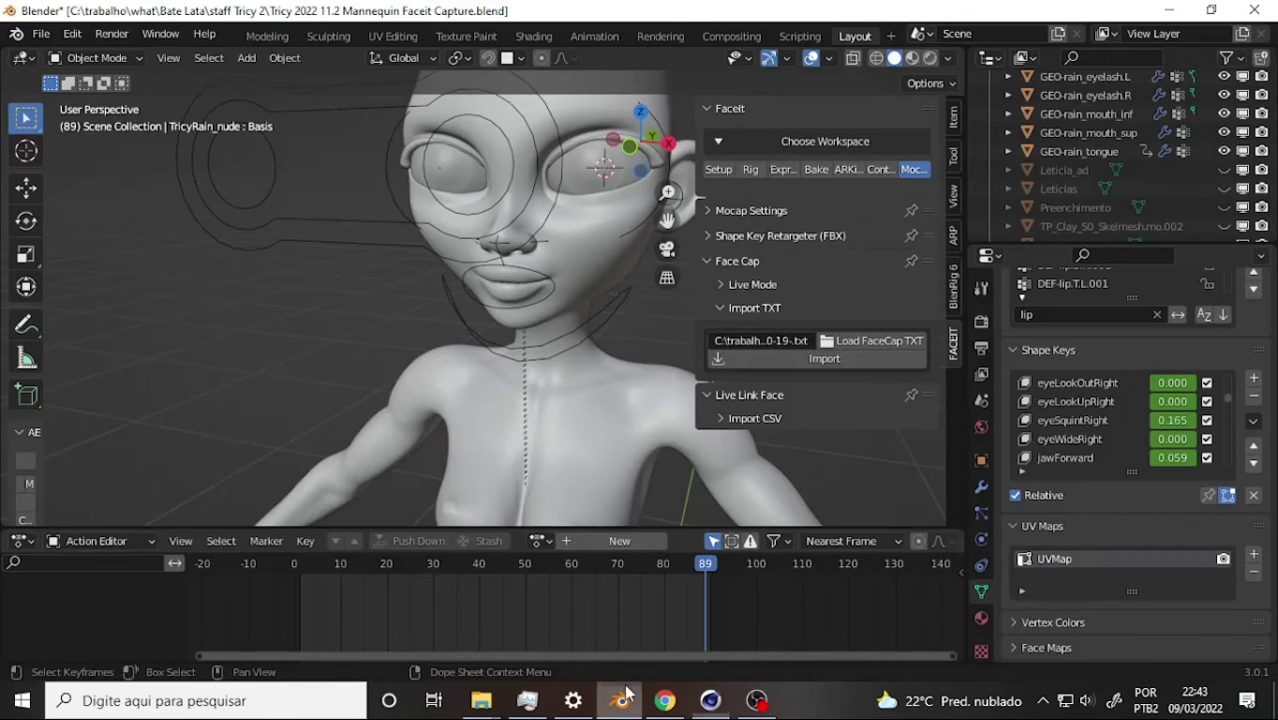
{"action": "mouse_move", "coordinate": [706, 575]}
{"action": "left_mouse_down"}
{"action": "mouse_move", "coordinate": [203, 566]}
{"action": "mouse_move", "coordinate": [432, 572]}
{"action": "left_mouse_up"}
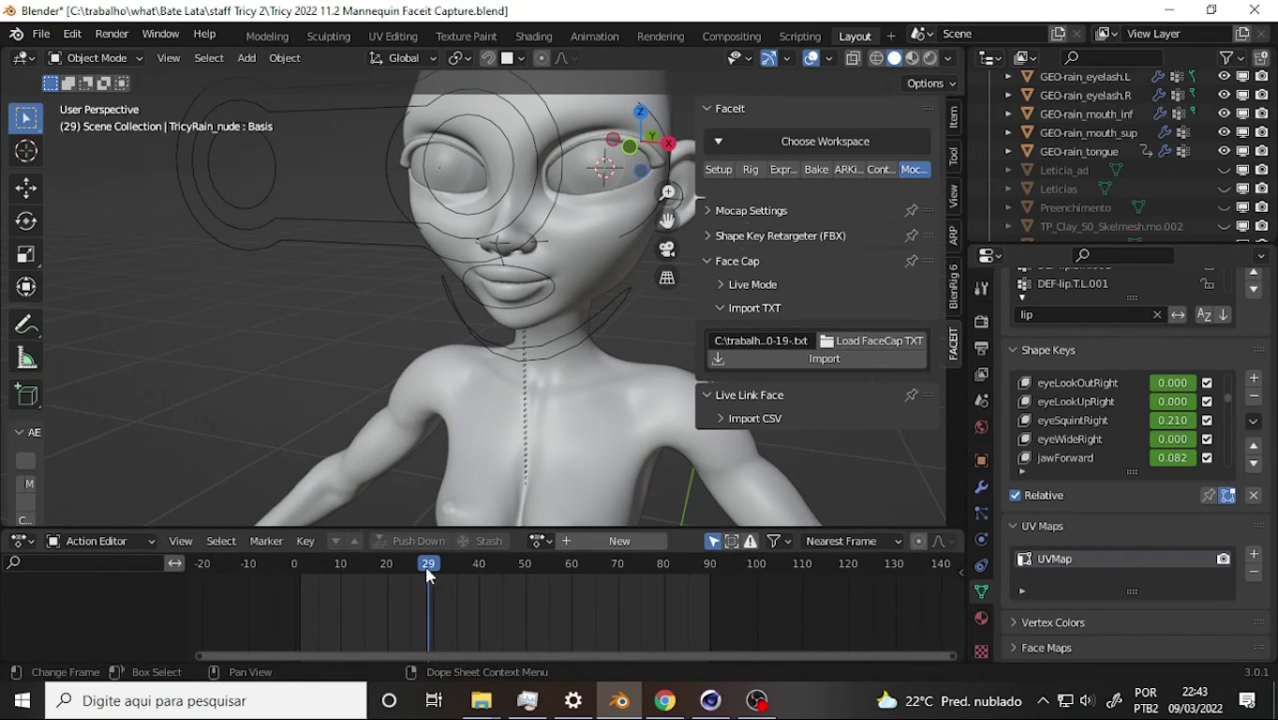
{"action": "left_click_drag", "start_coordinate": [428, 575], "coordinate": [612, 575]}
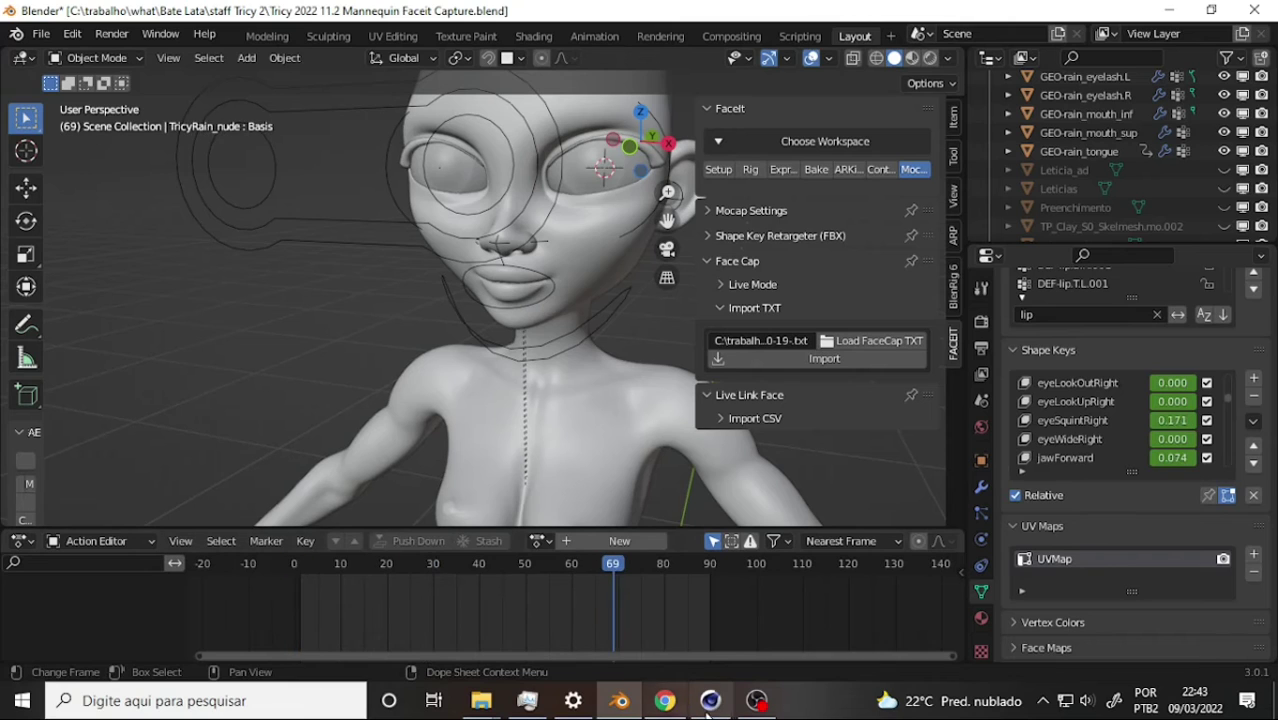
Play the FBX head's facial animation in Cinema 4D and pan the view slightly to reframe it.
{"action": "left_click", "coordinate": [709, 702]}
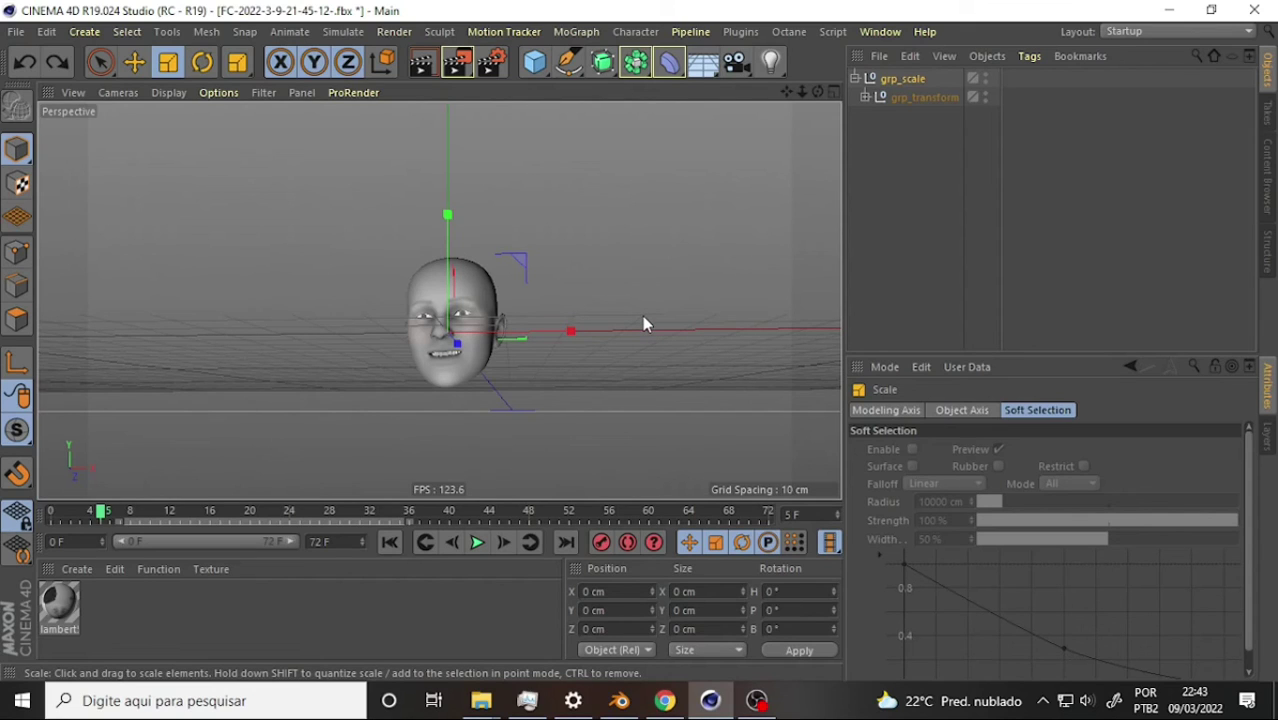
{"action": "middle_click_drag", "start_coordinate": [638, 312], "coordinate": [647, 290], "text": "alt"}
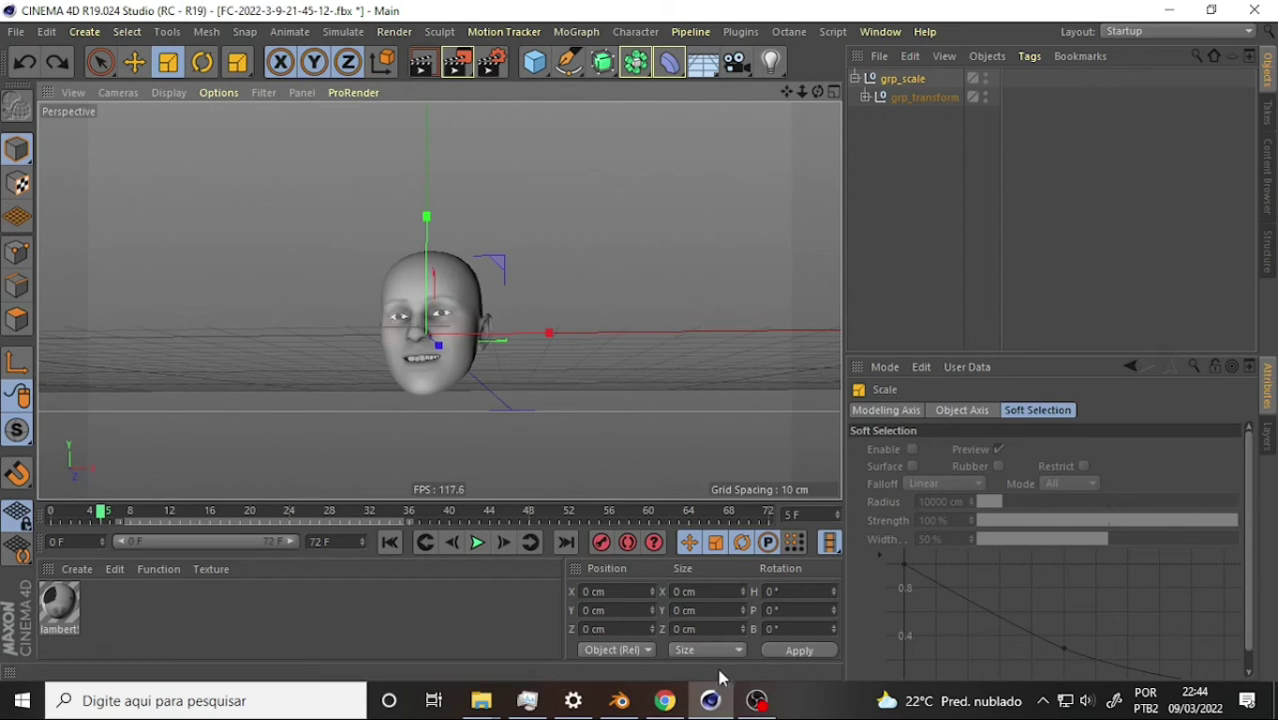
{"action": "mouse_move", "coordinate": [619, 701]}
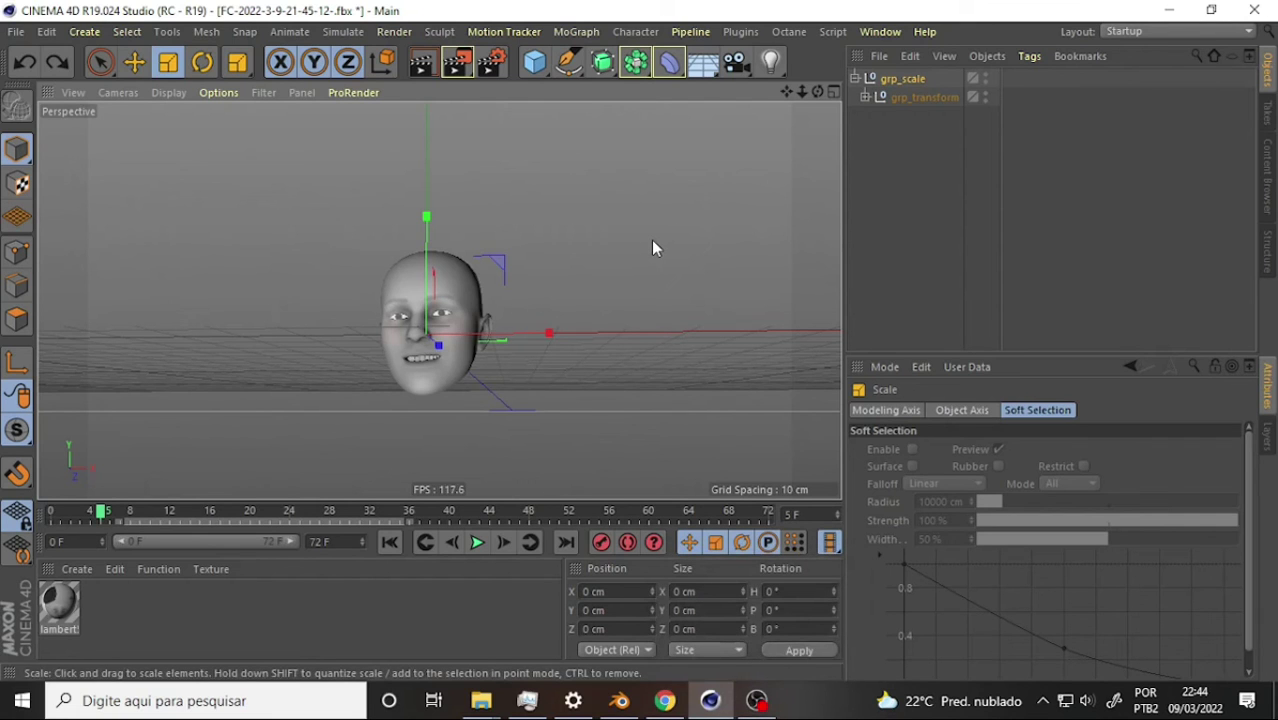
{"action": "left_click", "coordinate": [620, 700]}
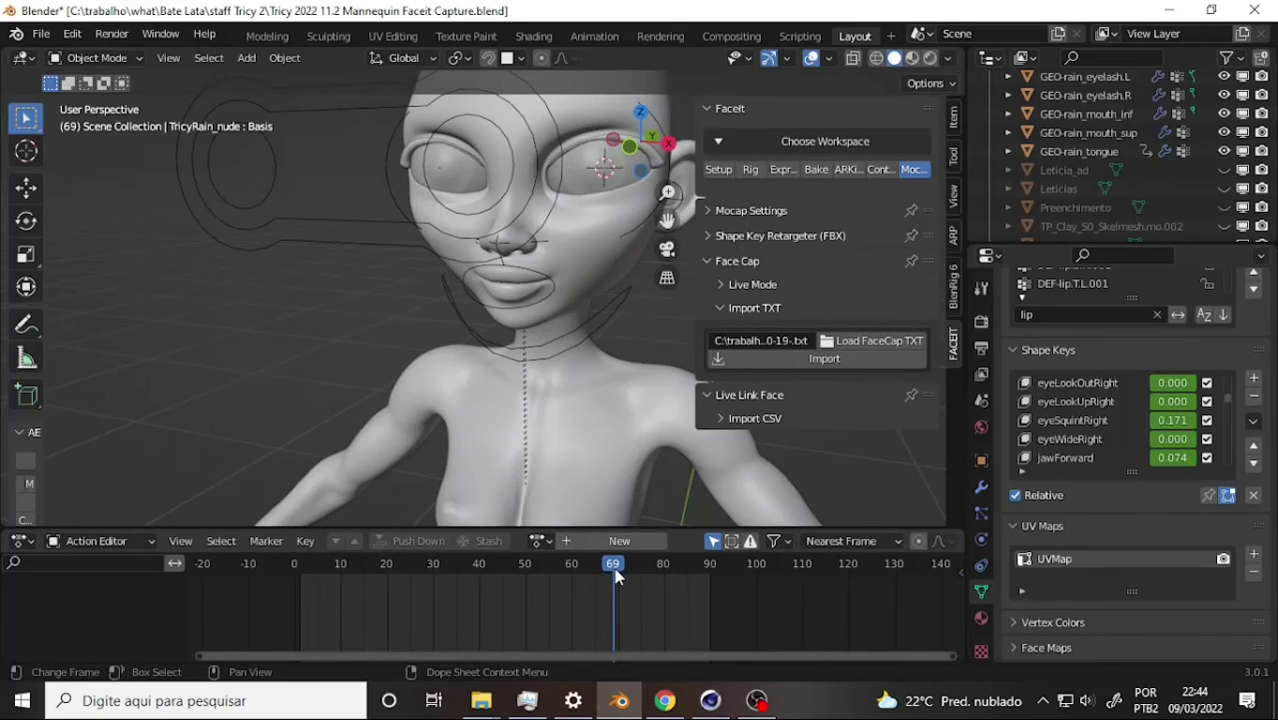
{"action": "mouse_move", "coordinate": [605, 568]}
{"action": "left_mouse_down"}
{"action": "mouse_move", "coordinate": [311, 563]}
{"action": "mouse_move", "coordinate": [441, 563]}
{"action": "left_mouse_up"}
{"action": "left_click_drag", "start_coordinate": [548, 566], "coordinate": [756, 565]}
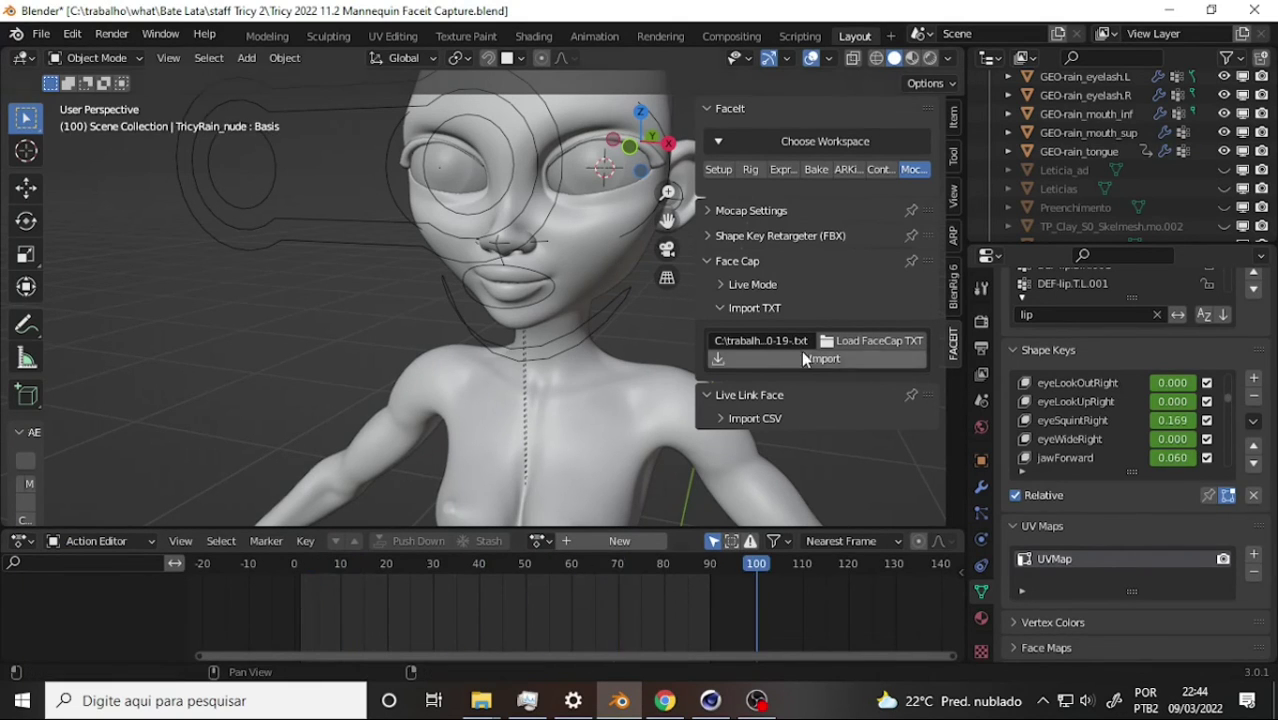
{"action": "left_click", "coordinate": [868, 339]}
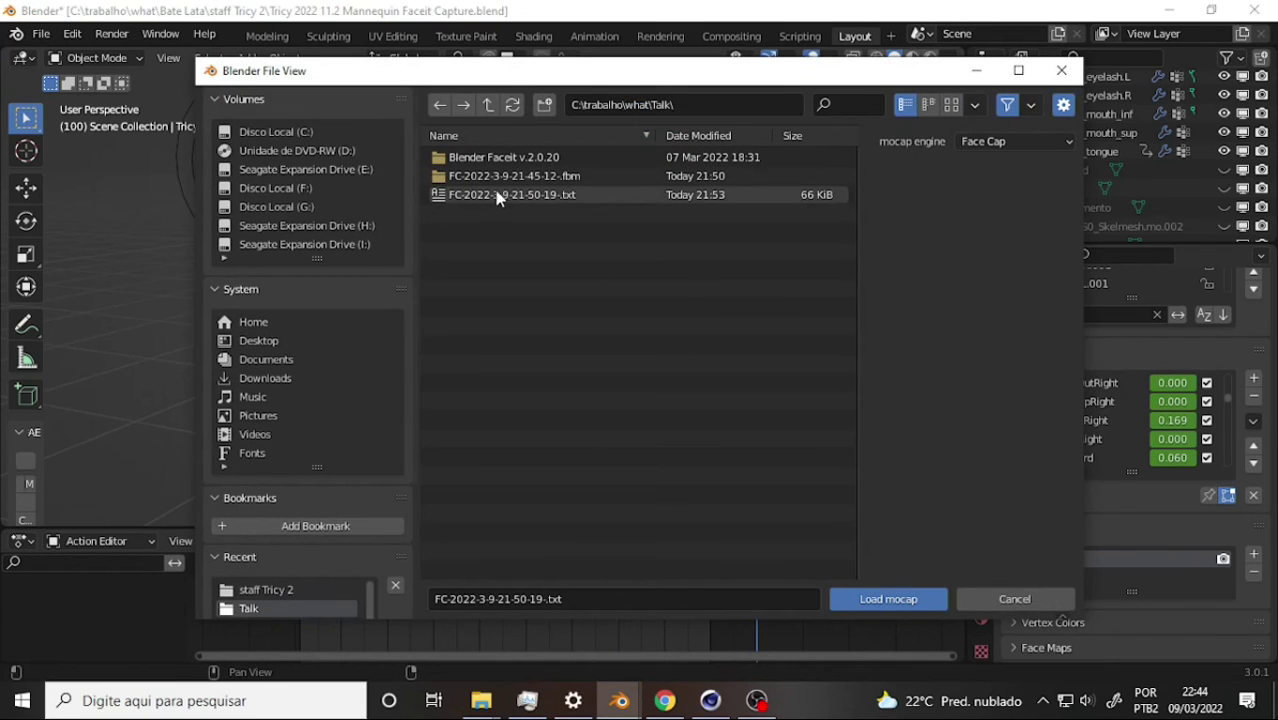
{"action": "left_click", "coordinate": [490, 197]}
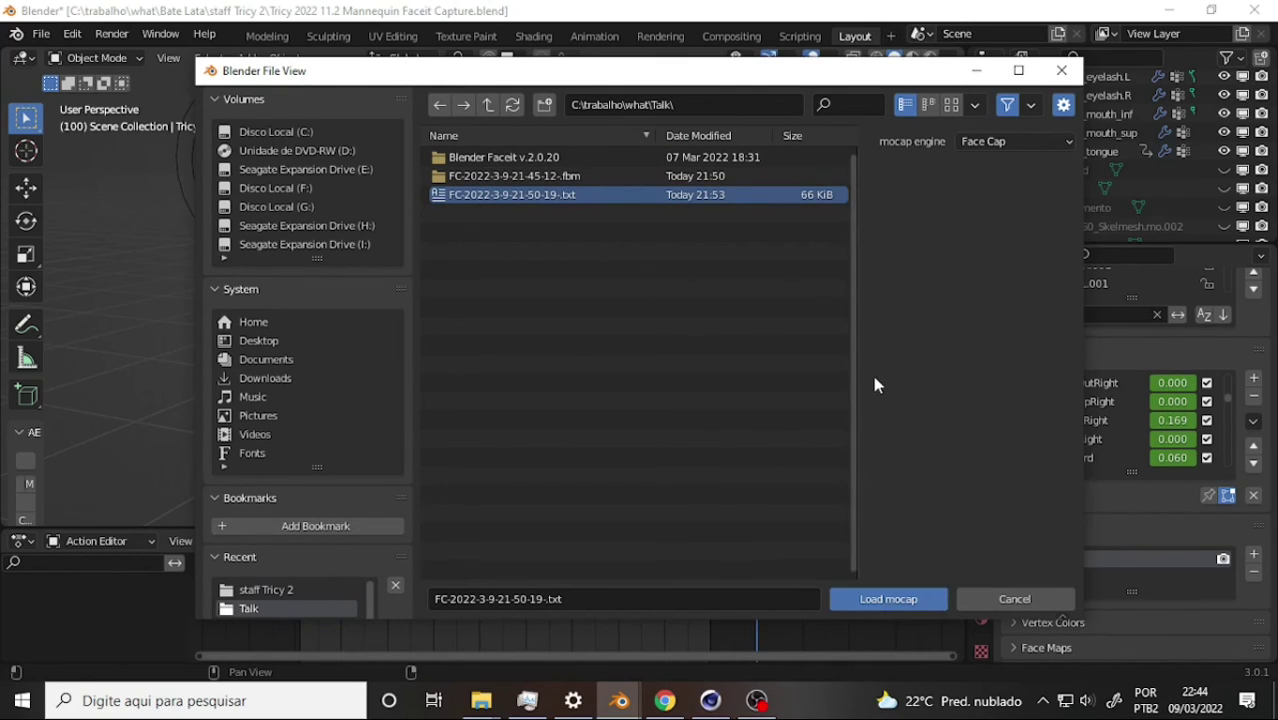
{"action": "left_click", "coordinate": [883, 600]}
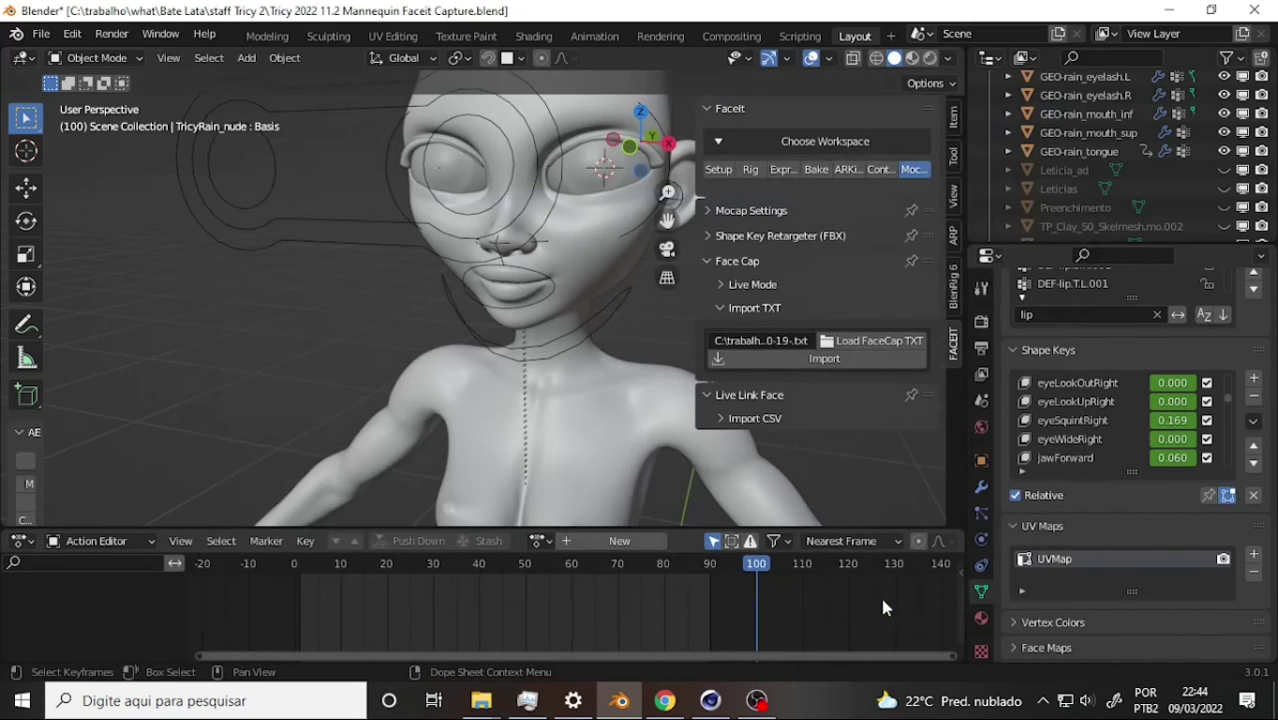
{"action": "left_click", "coordinate": [815, 360]}
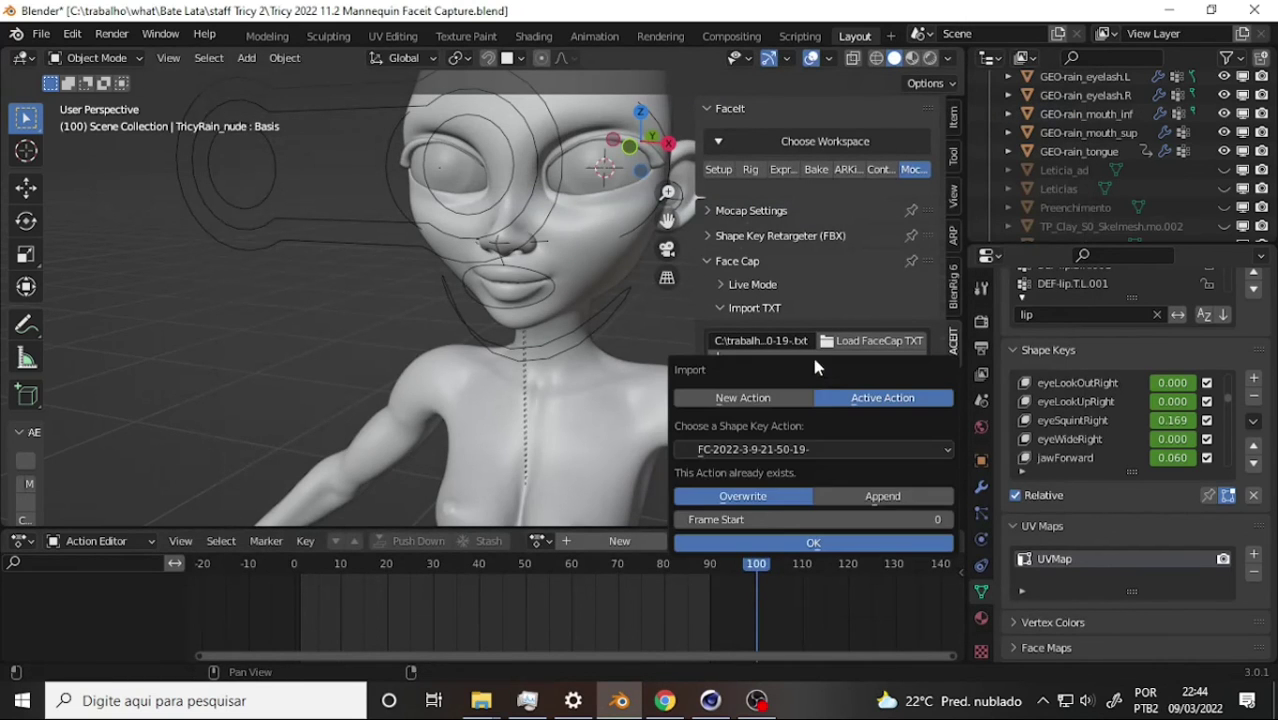
{"action": "left_click", "coordinate": [770, 546]}
Scrub the timeline back to frame 0 and orbit to a front view of the character.
{"action": "left_click_drag", "start_coordinate": [760, 572], "coordinate": [266, 563]}
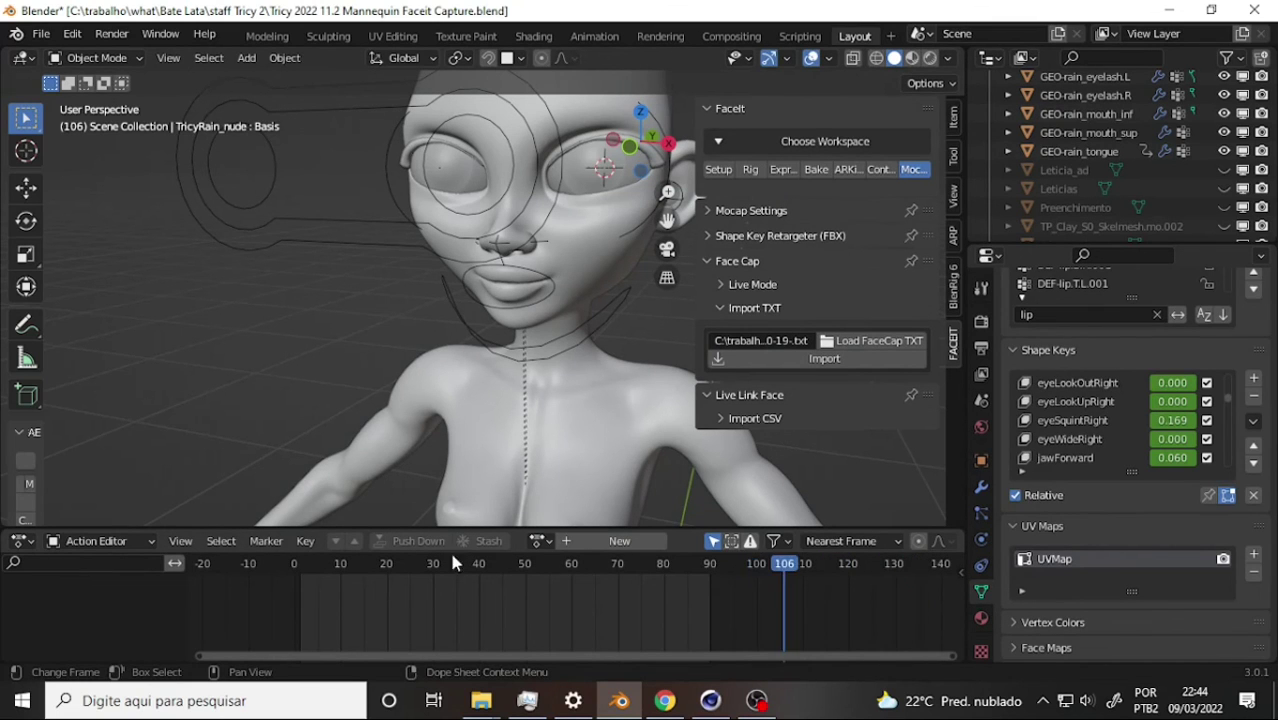
{"action": "scroll", "coordinate": [512, 269], "scroll_direction": "down", "scroll_amount": 5}
{"action": "scroll", "coordinate": [512, 269], "scroll_direction": "up", "scroll_amount": 5}
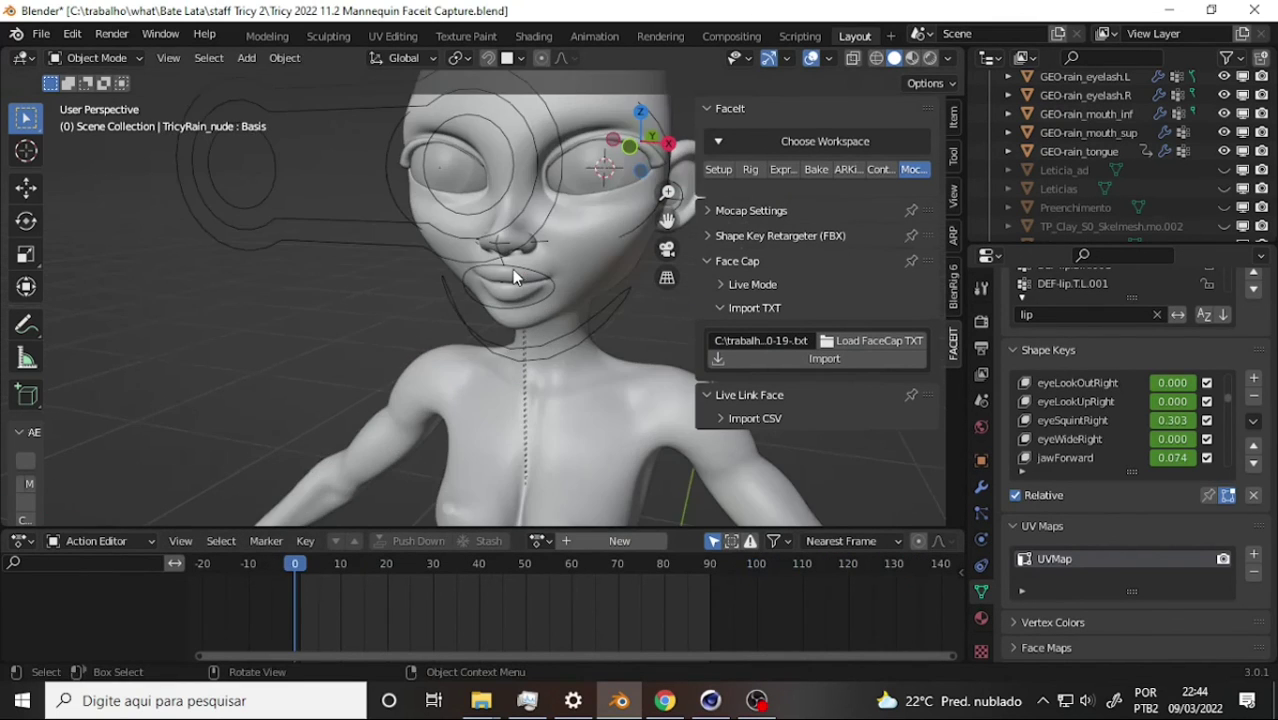
{"action": "middle_click_drag", "start_coordinate": [446, 219], "coordinate": [488, 195]}
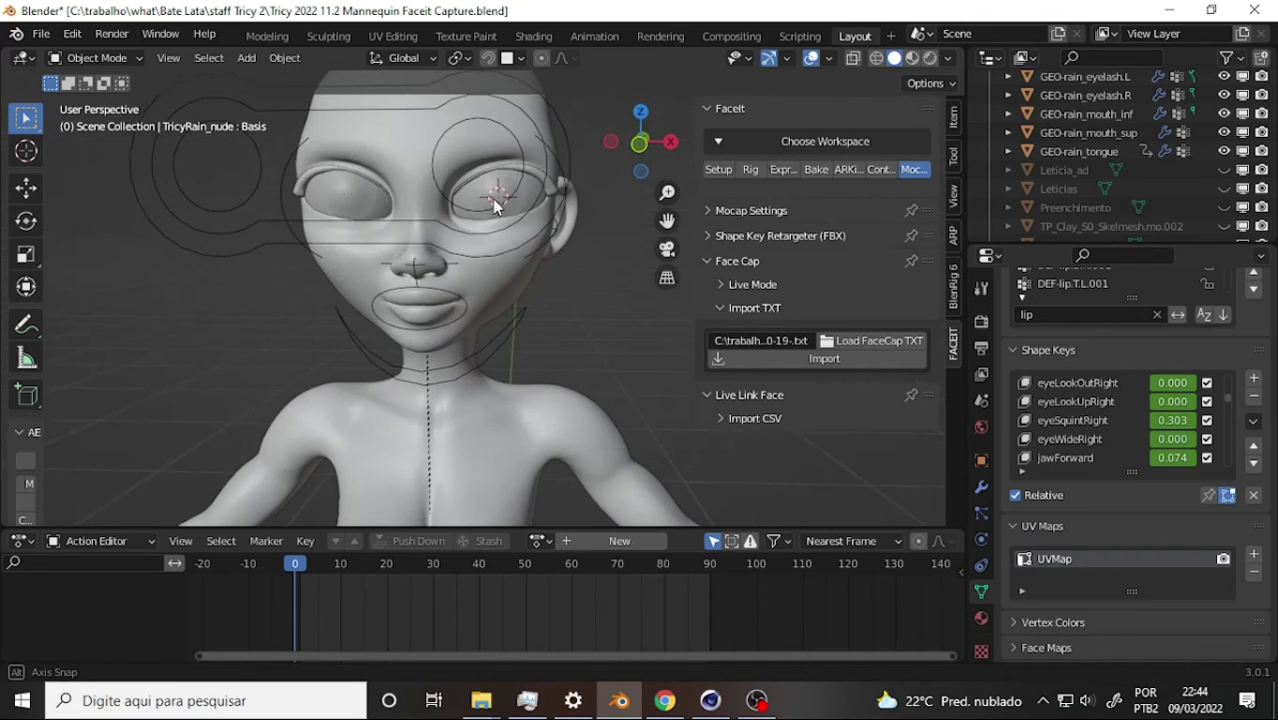